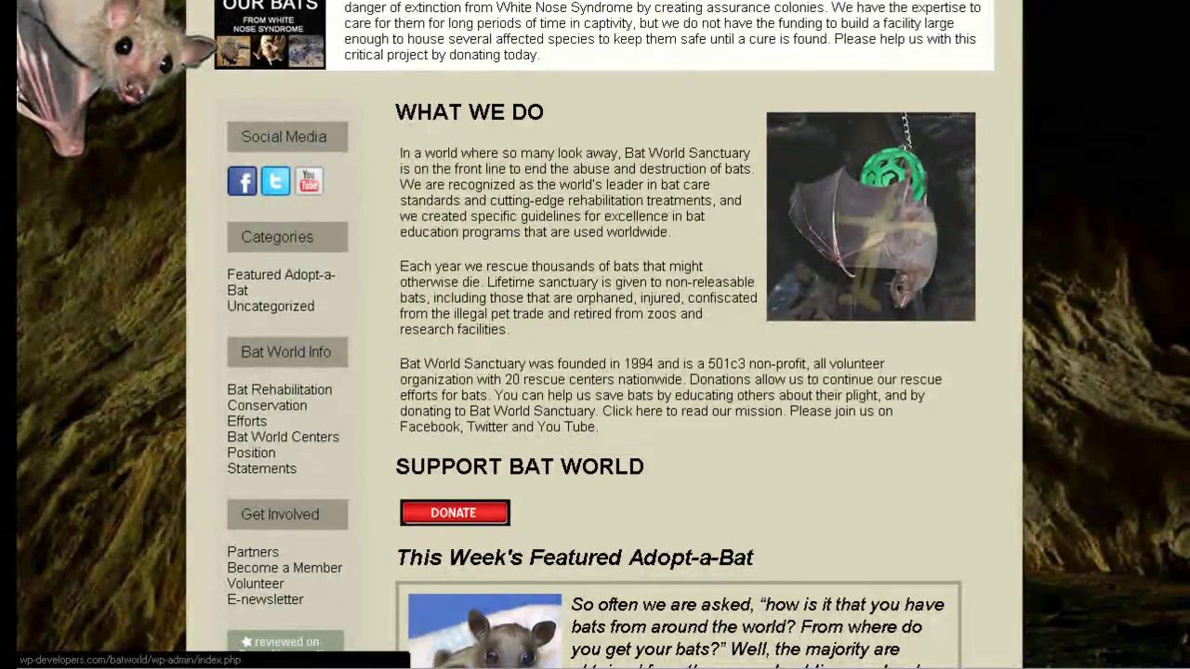
- Open the Local Resources page from the footer links of the Bat World home page
{"action": "scroll", "coordinate": [594, 334], "scroll_direction": "down", "scroll_amount": 3}
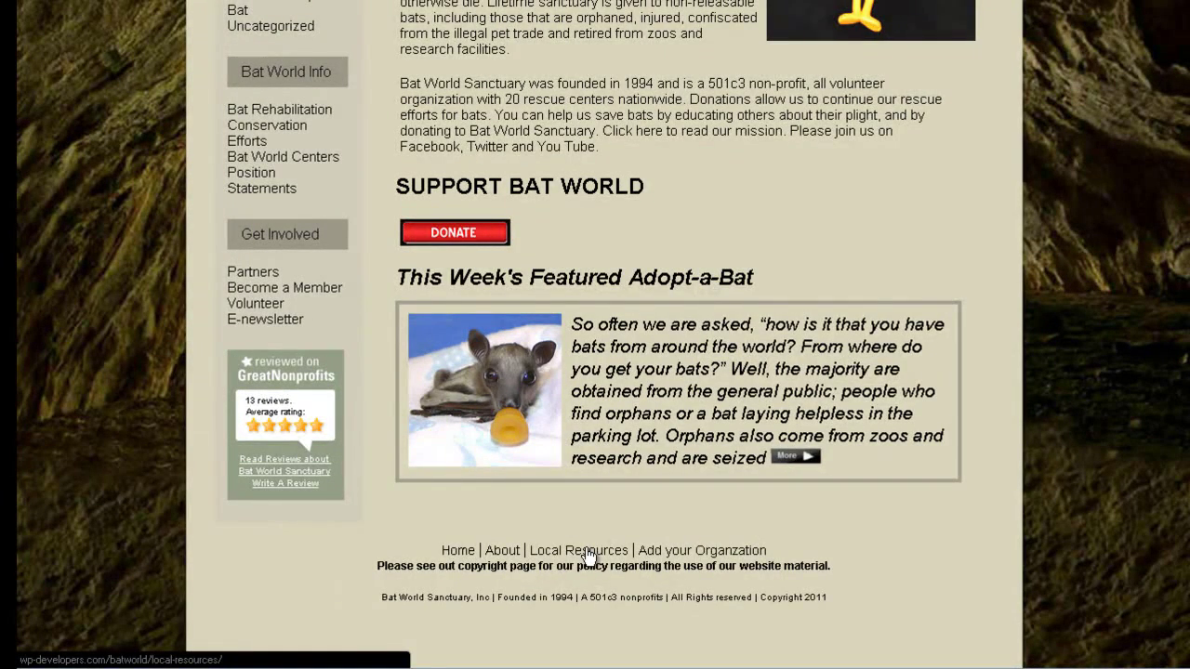
{"action": "left_click", "coordinate": [587, 556]}
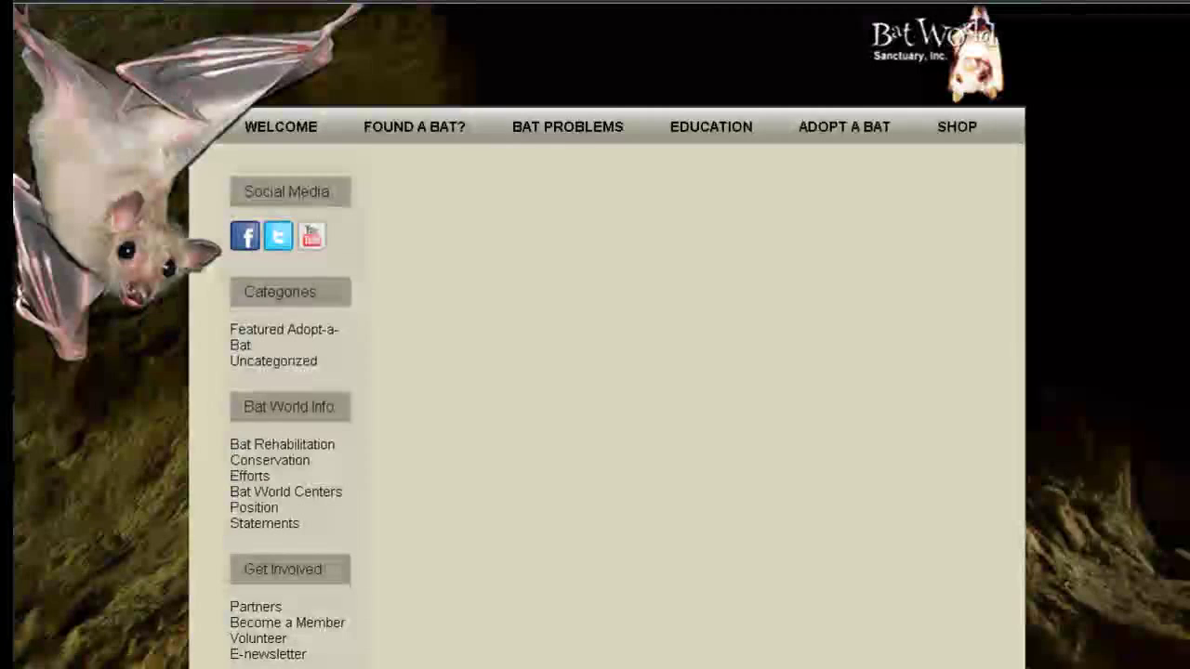
{"action": "scroll", "coordinate": [679, 634], "scroll_direction": "down", "scroll_amount": 2}
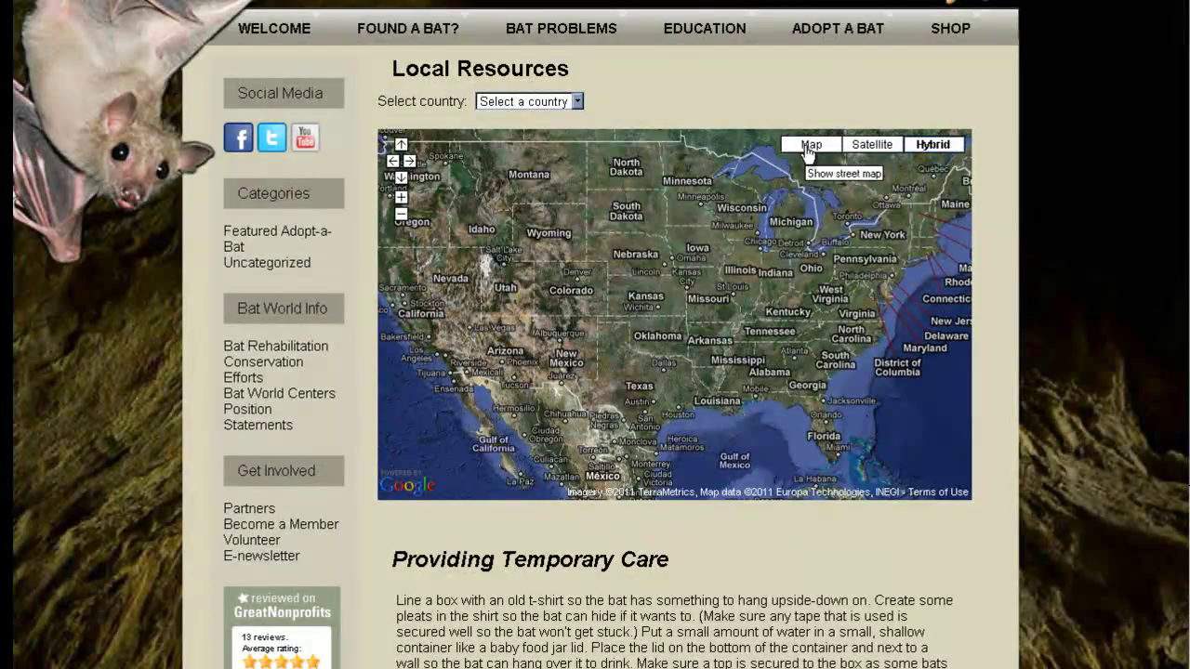
- Compare the resource map in its Map, Satellite and Hybrid views, testing the zoom on the satellite imagery
{"action": "left_click", "coordinate": [809, 147]}
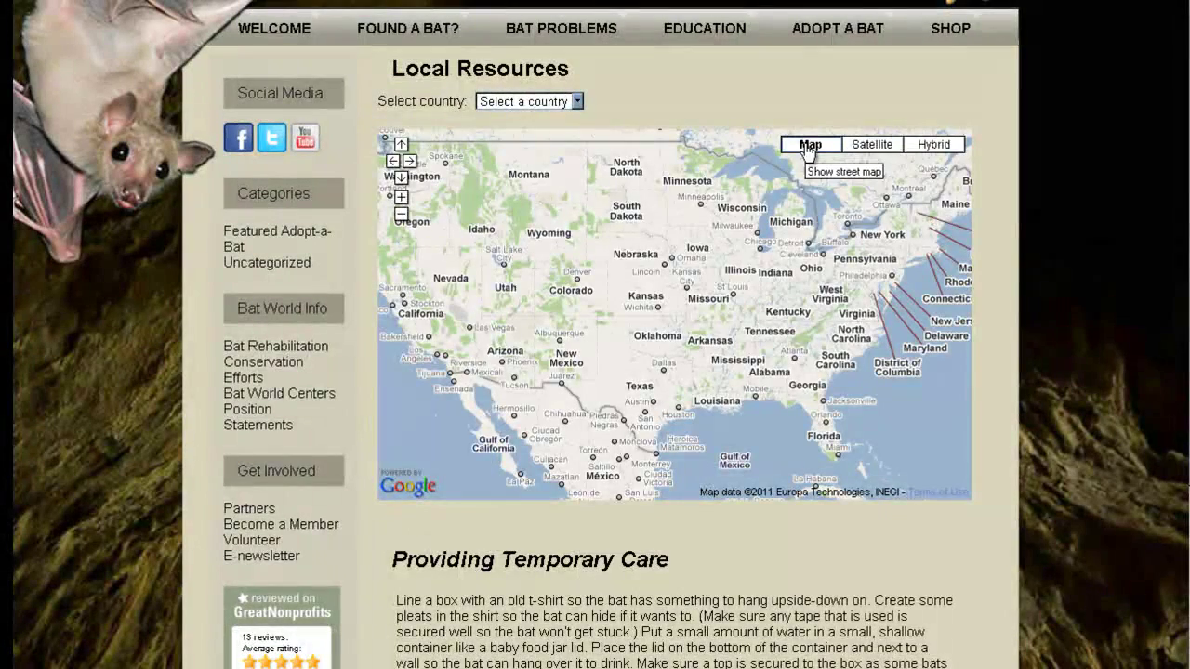
{"action": "left_click", "coordinate": [867, 147]}
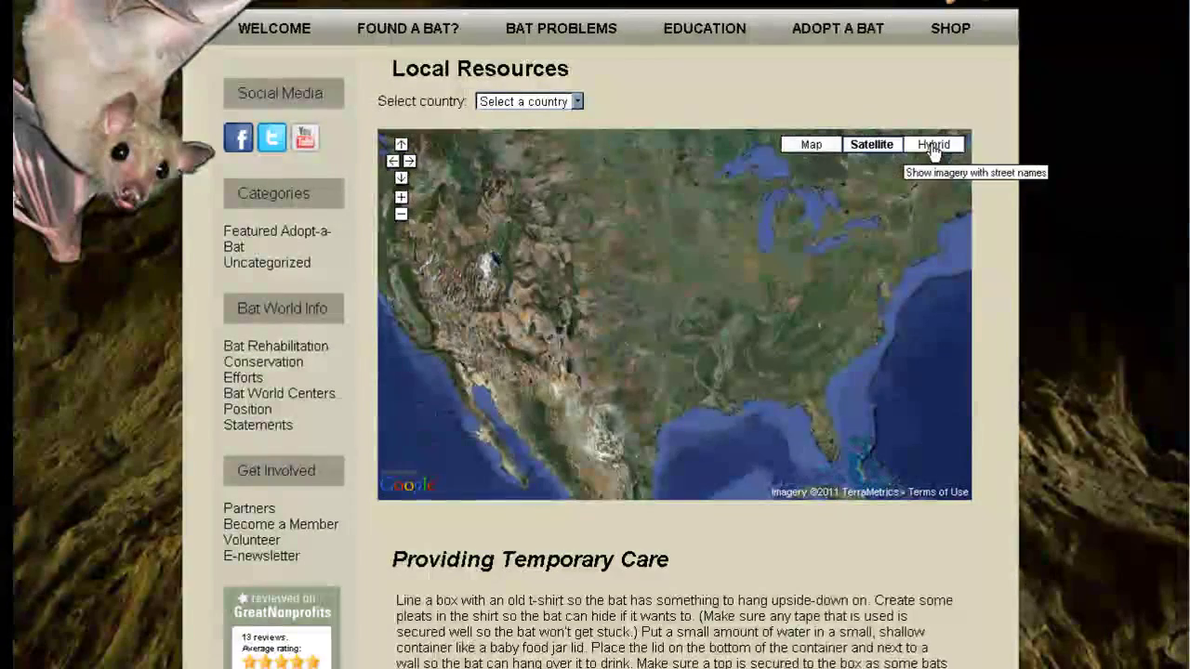
{"action": "left_click", "coordinate": [403, 199]}
{"action": "left_click", "coordinate": [401, 201]}
{"action": "left_click", "coordinate": [402, 201]}
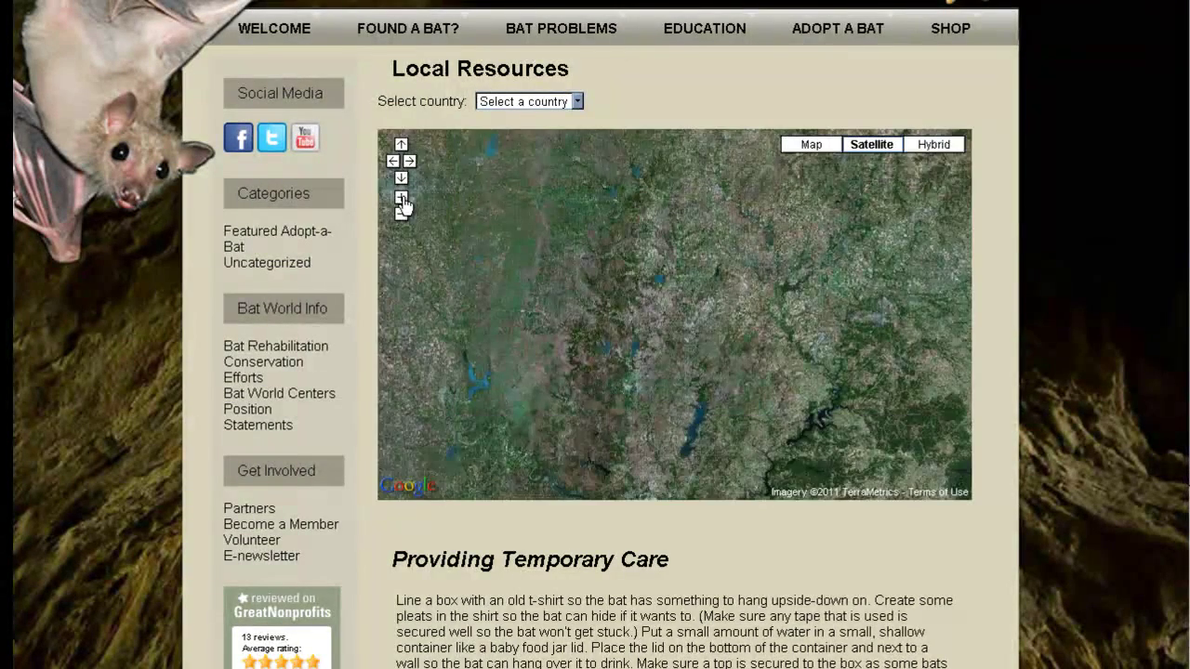
{"action": "left_click", "coordinate": [402, 215]}
{"action": "left_click", "coordinate": [401, 216]}
{"action": "left_click", "coordinate": [401, 215]}
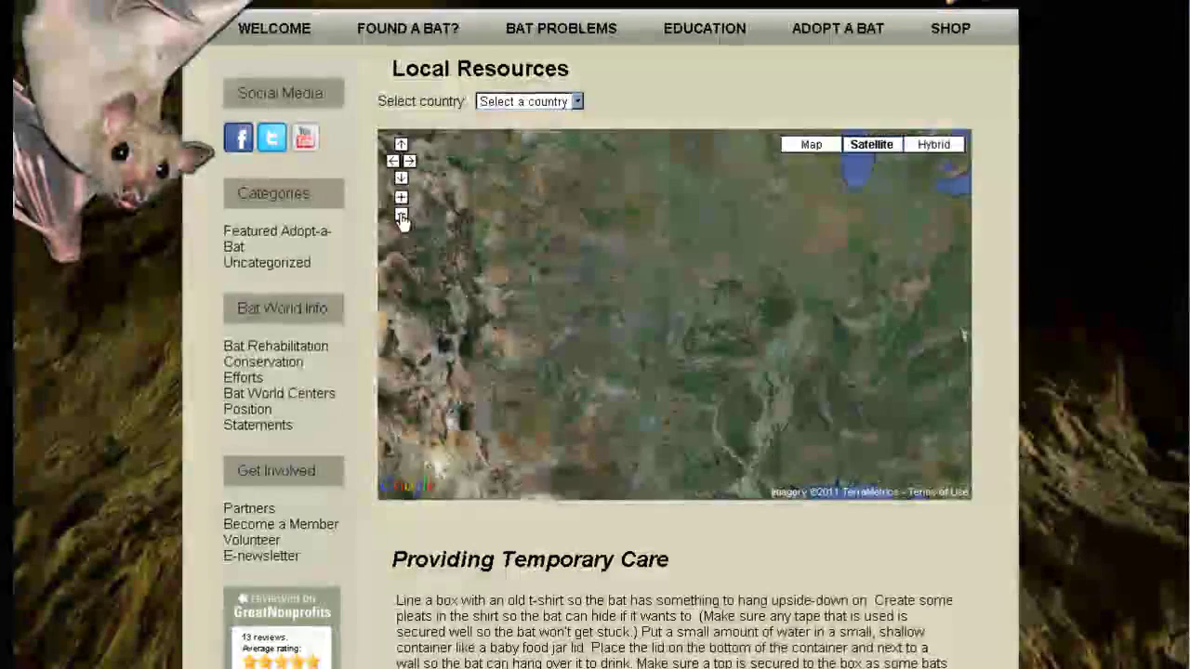
{"action": "left_click", "coordinate": [401, 216]}
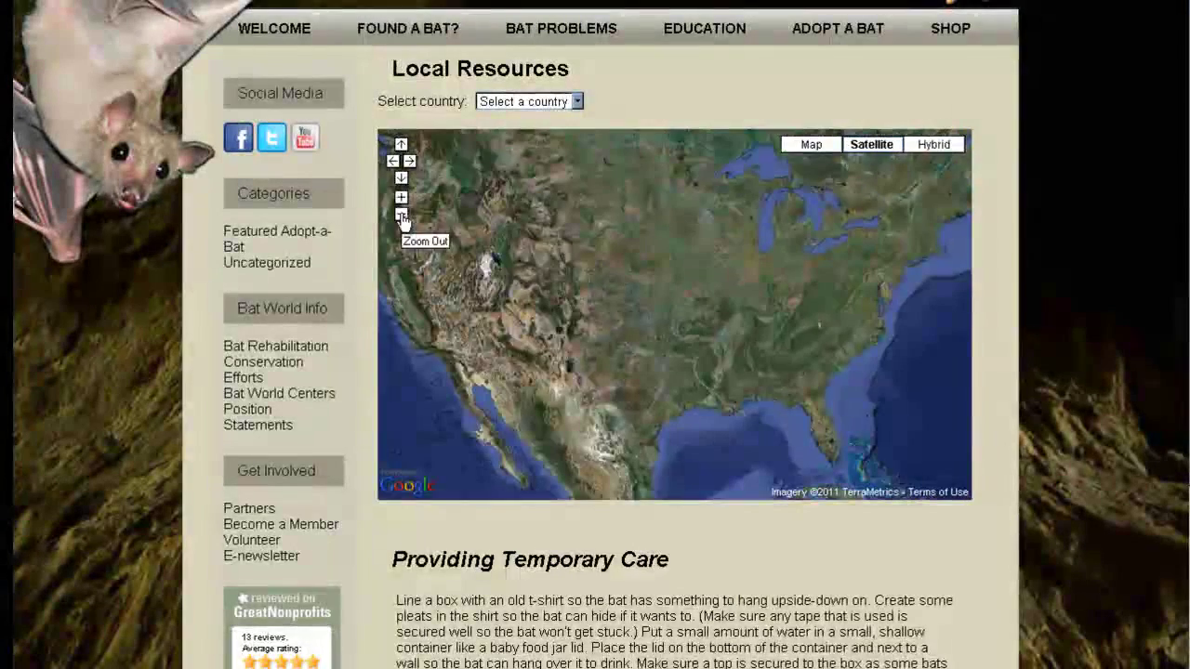
{"action": "left_click", "coordinate": [933, 145]}
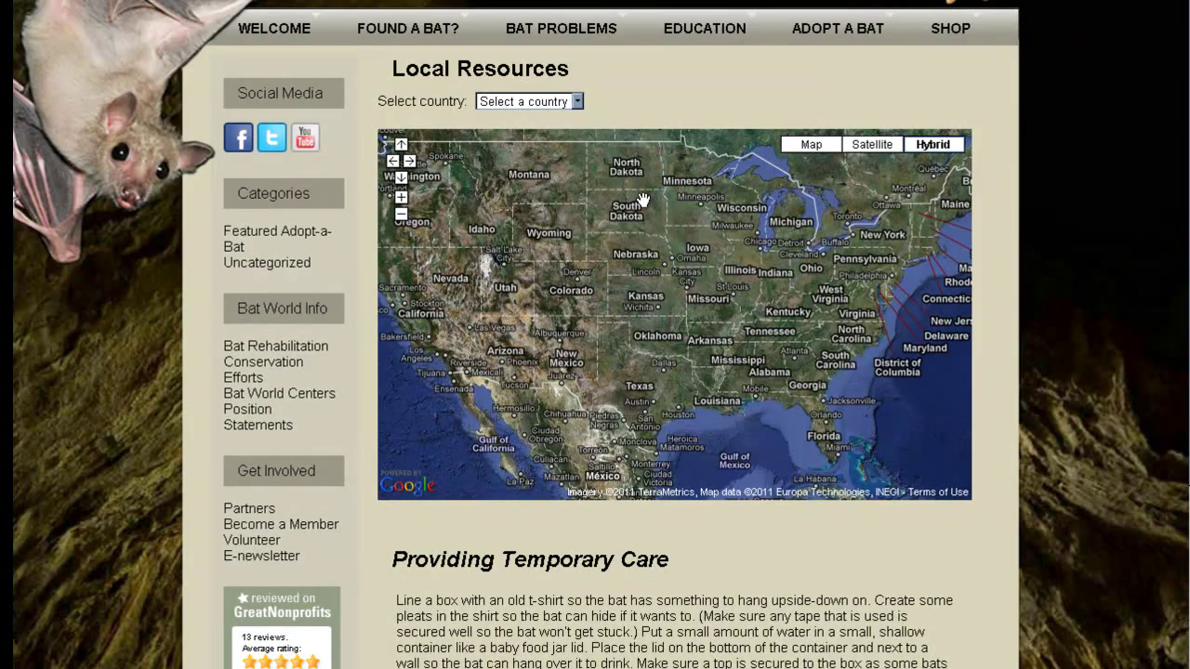
- Show the resources for United States on the map and view the contact information of the marker in Ohio
{"action": "left_click", "coordinate": [539, 103]}
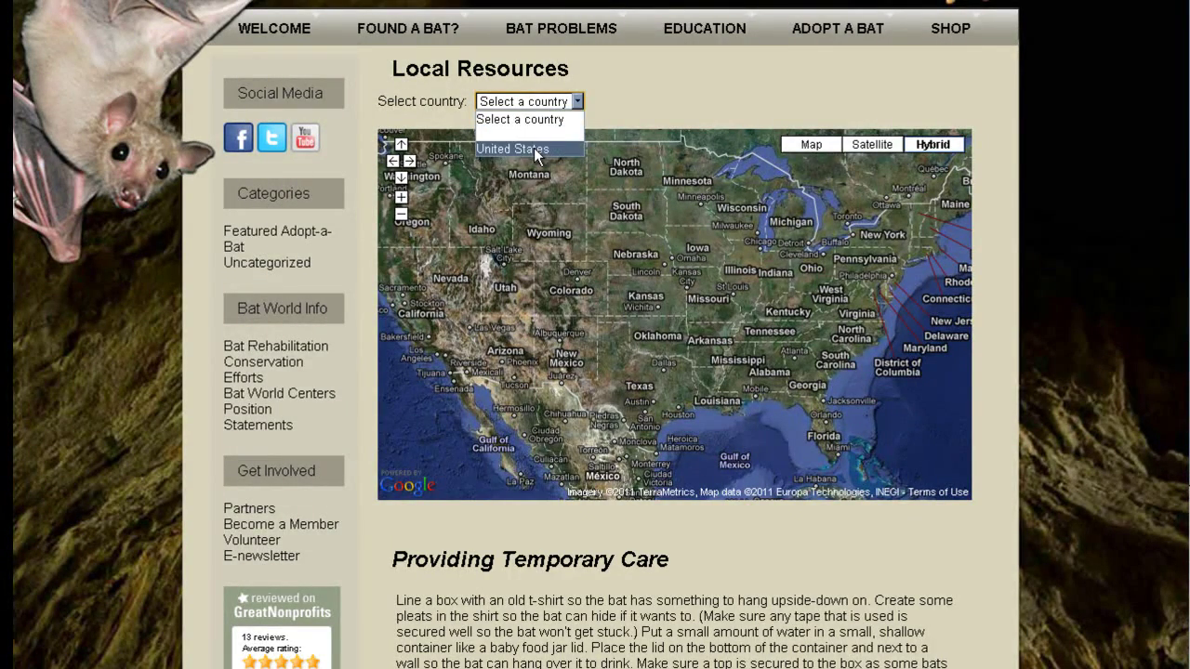
{"action": "left_click", "coordinate": [534, 148]}
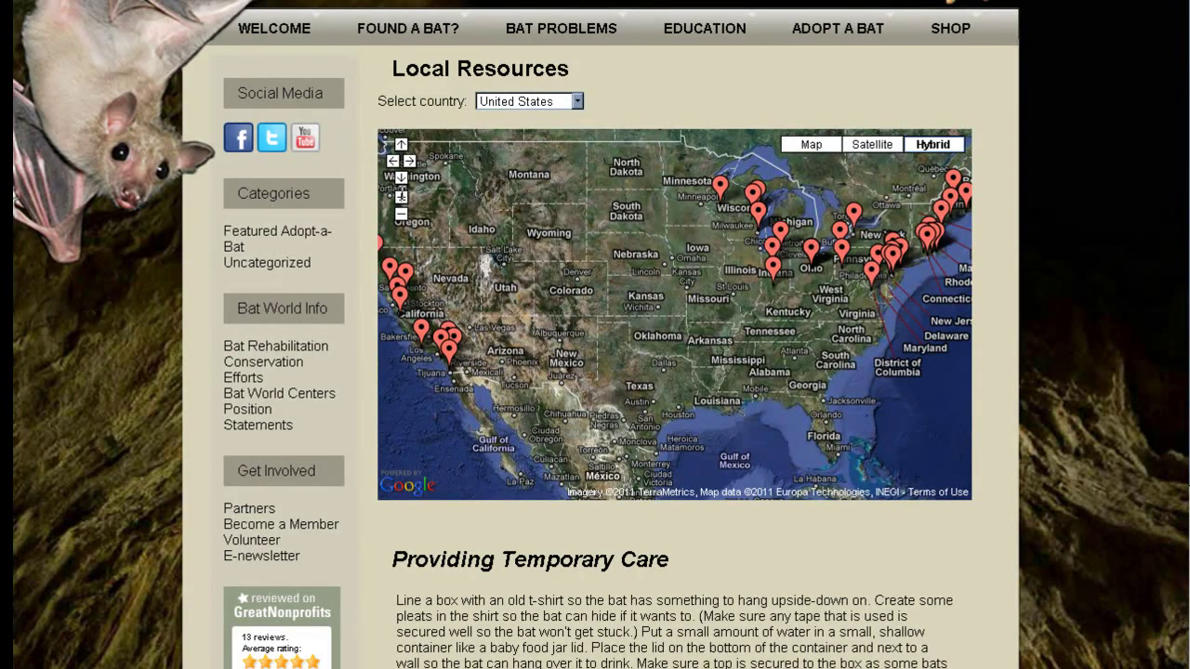
{"action": "left_click", "coordinate": [401, 197]}
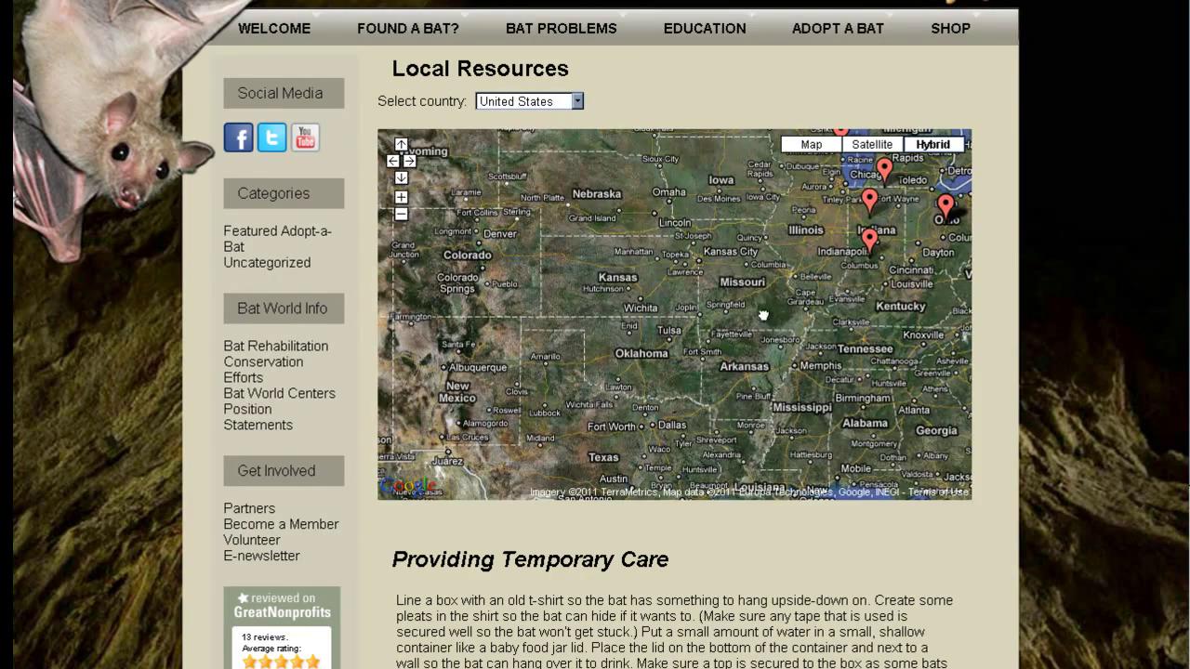
{"action": "left_click_drag", "start_coordinate": [746, 316], "coordinate": [559, 383]}
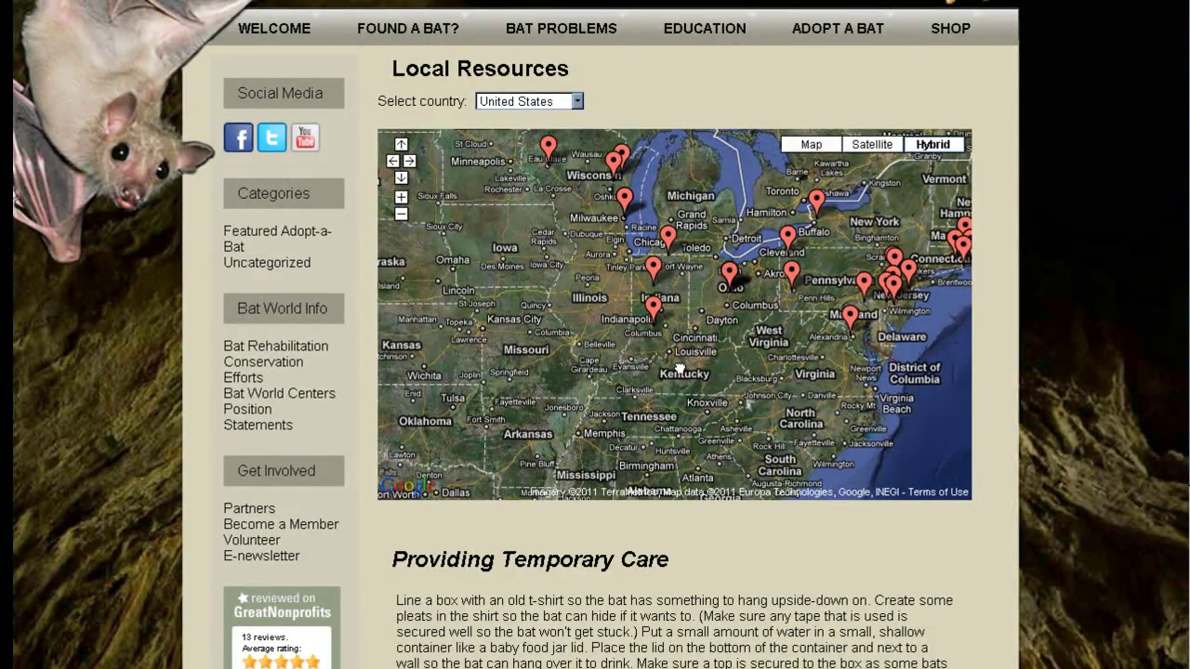
{"action": "left_click_drag", "start_coordinate": [678, 370], "coordinate": [610, 407]}
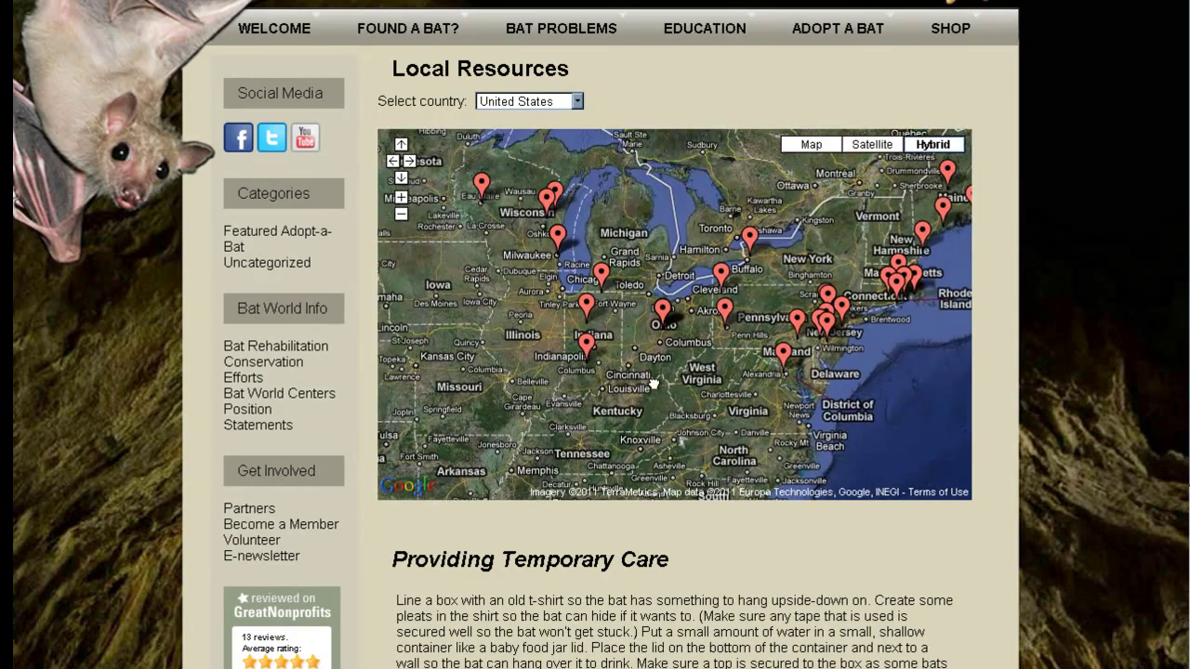
{"action": "left_click", "coordinate": [401, 197]}
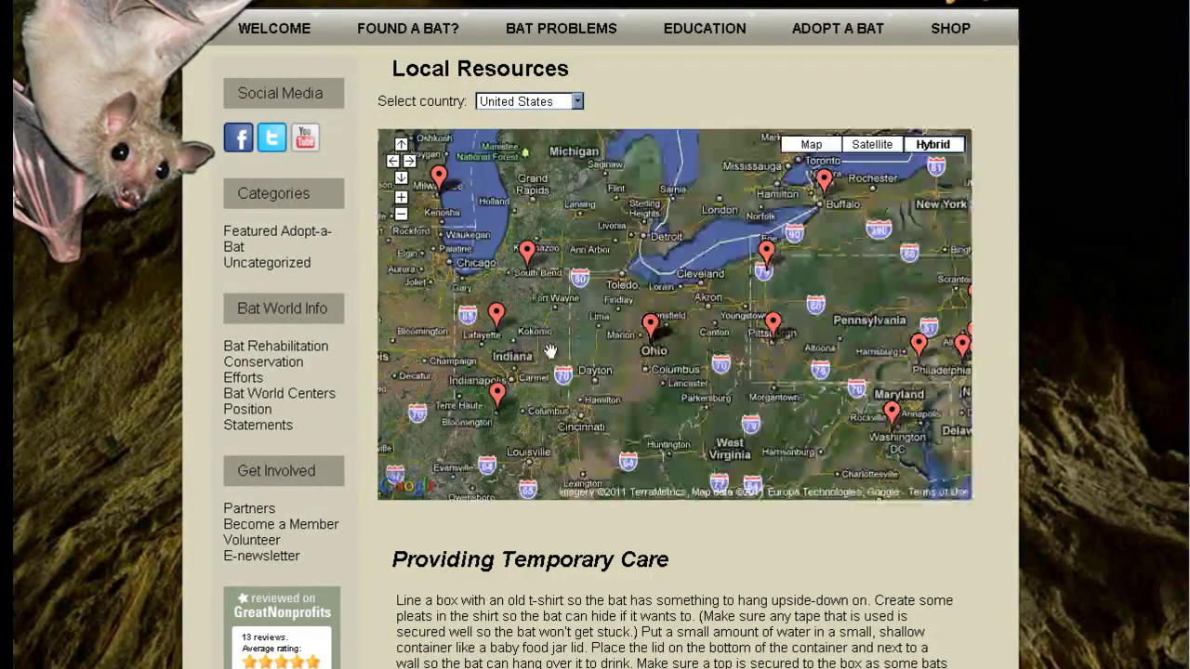
{"action": "left_click_drag", "start_coordinate": [652, 403], "coordinate": [709, 342]}
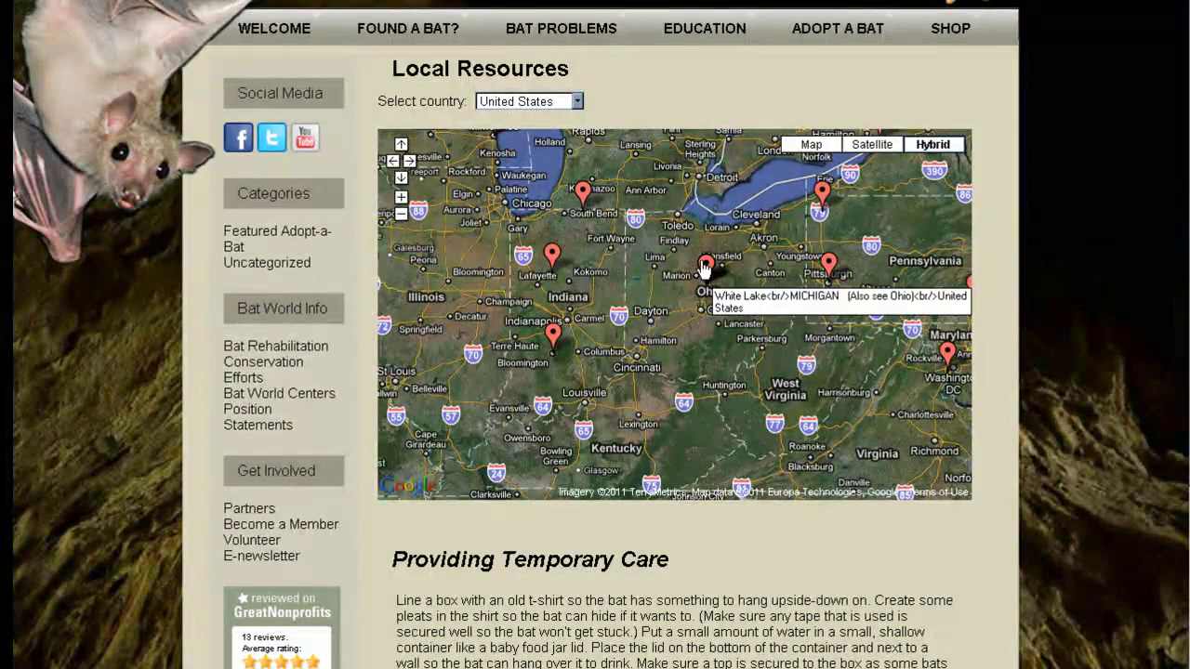
{"action": "left_click", "coordinate": [706, 267]}
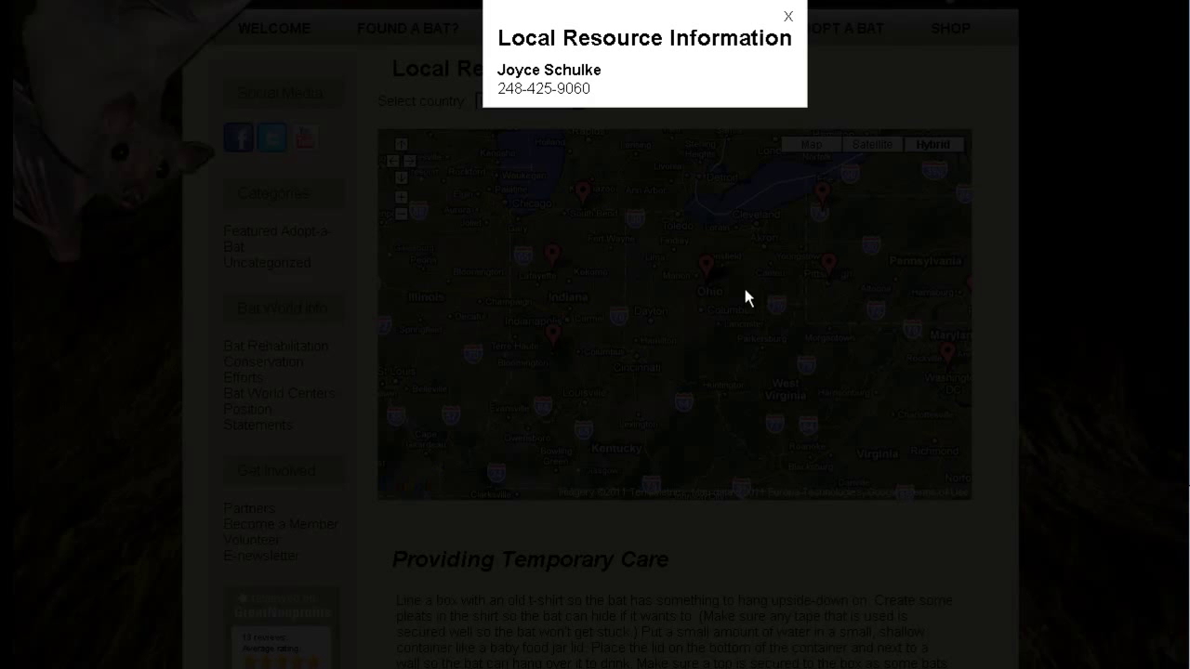
{"action": "left_click", "coordinate": [787, 19]}
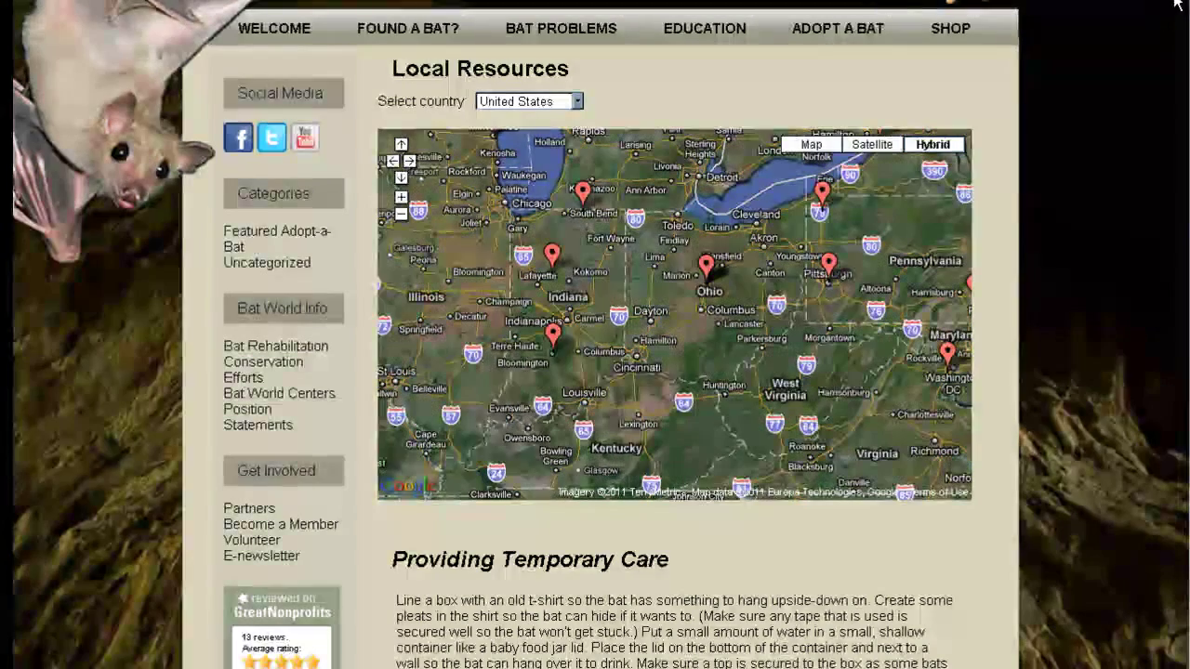
- Open the Add your Organzation page from the footer links of the Local Resources page
{"action": "left_click", "coordinate": [507, 101]}
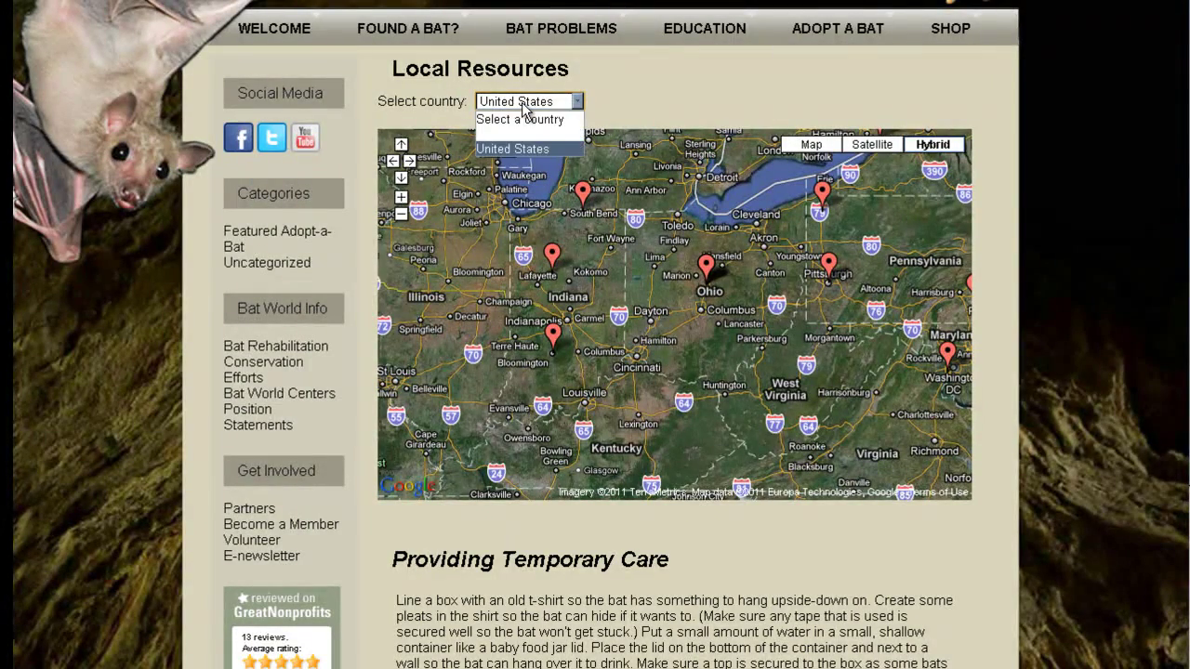
{"action": "left_click", "coordinate": [639, 97]}
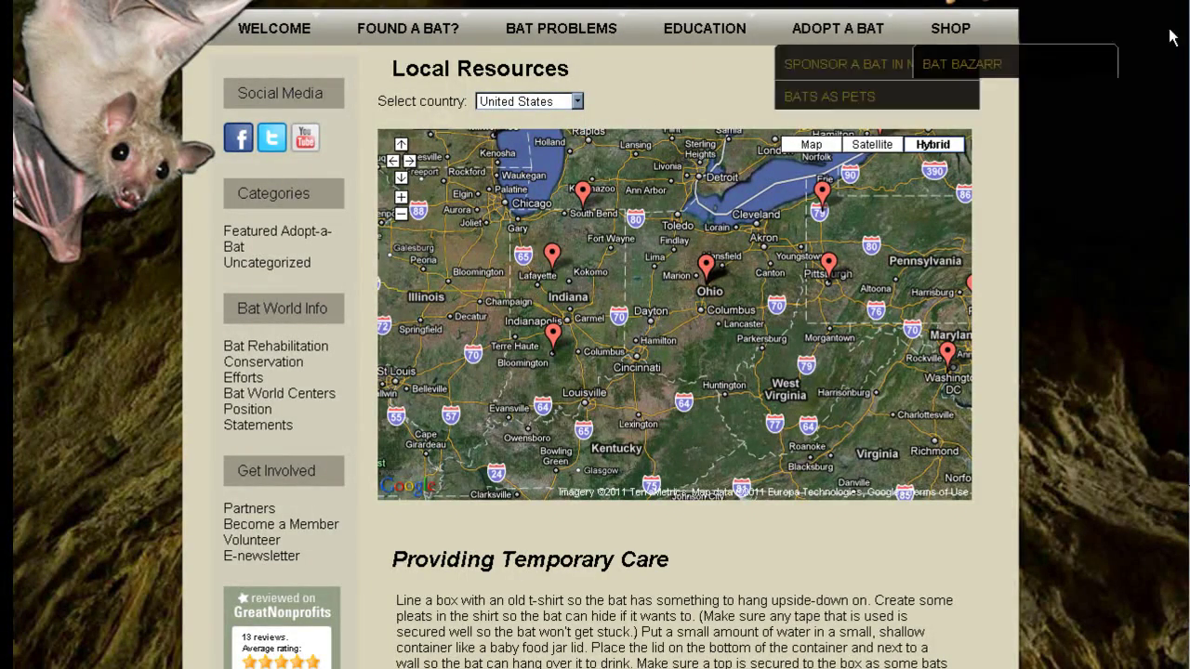
{"action": "scroll", "coordinate": [669, 371], "scroll_direction": "down", "scroll_amount": 3}
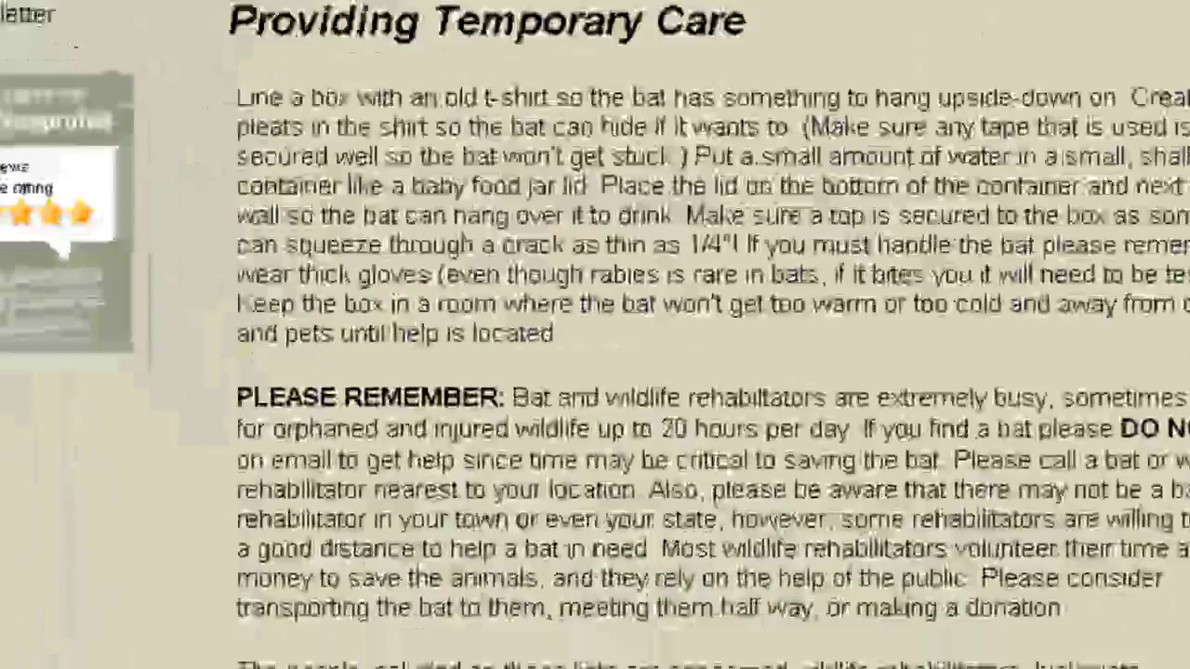
{"action": "scroll", "coordinate": [607, 354], "scroll_direction": "down", "scroll_amount": 5}
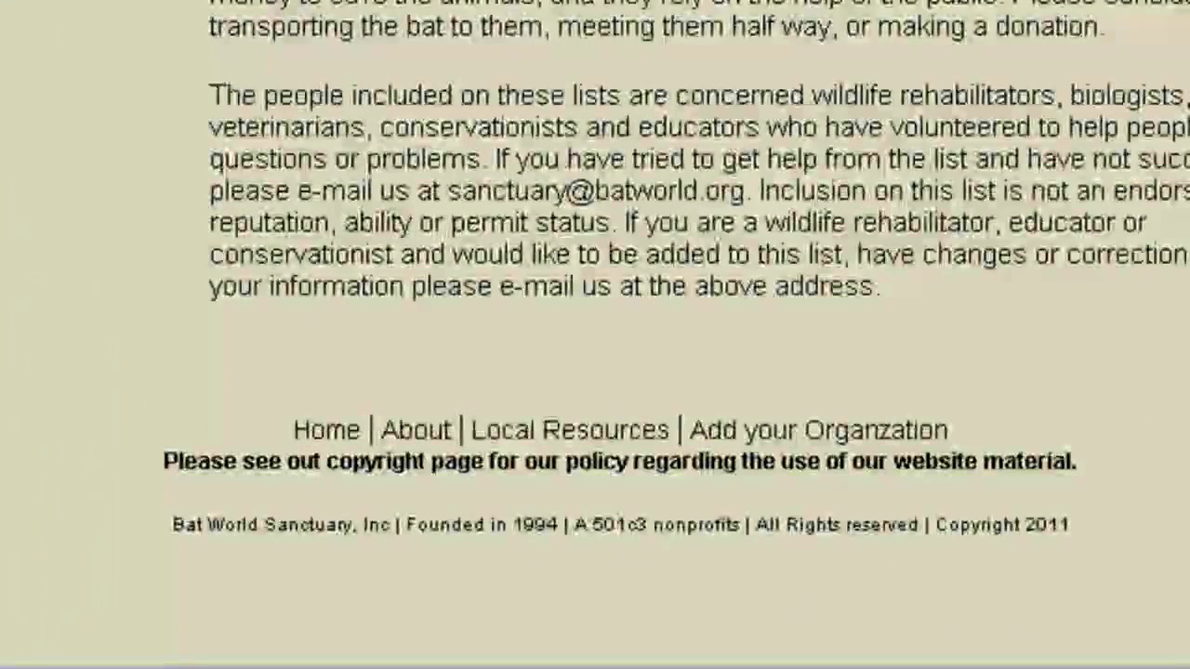
{"action": "left_click", "coordinate": [817, 430]}
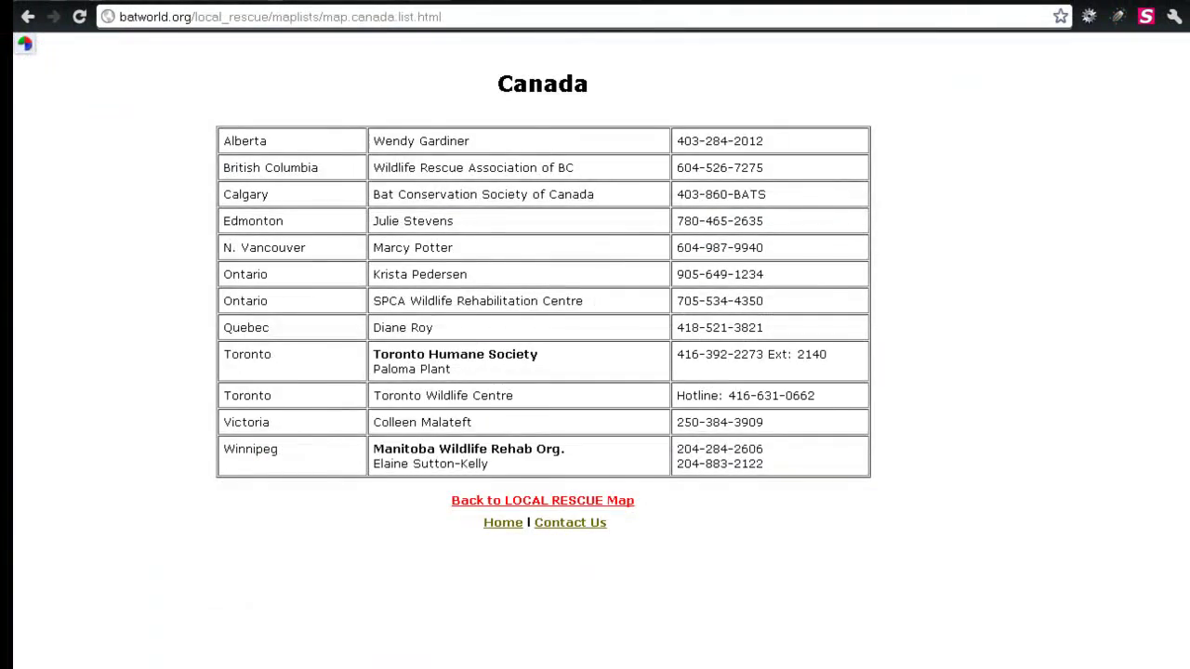
- Go from the old site's Local Rescue page through International Rescue to the list for Canada
{"action": "key", "text": "alt+Left"}
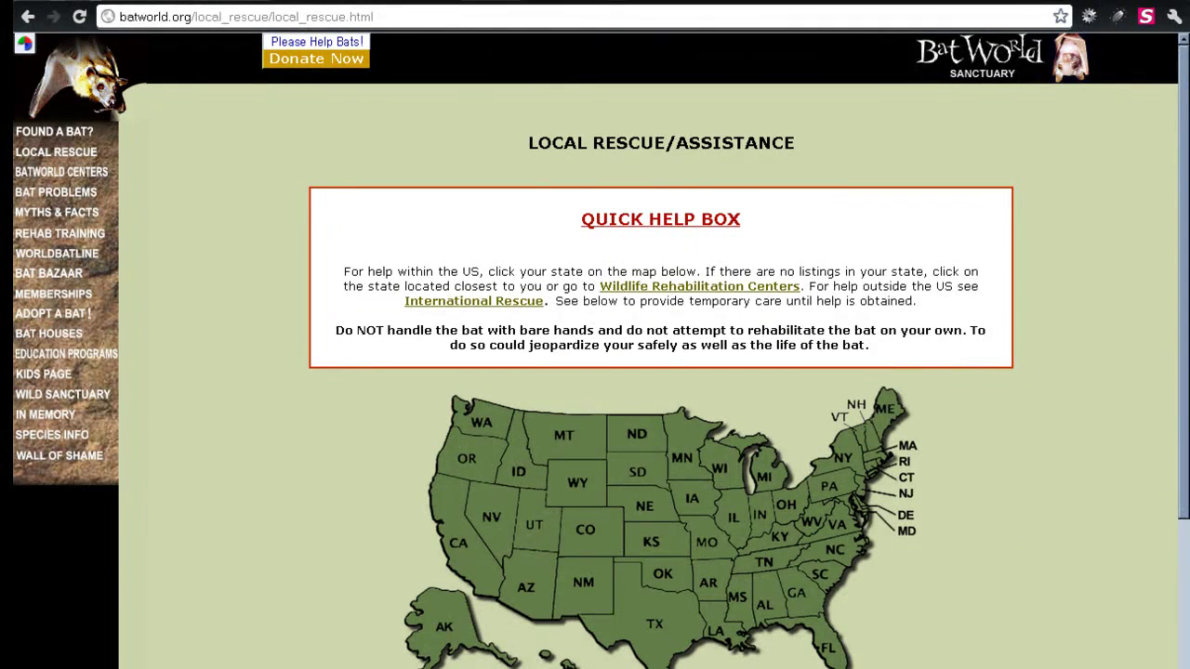
{"action": "left_click", "coordinate": [473, 300]}
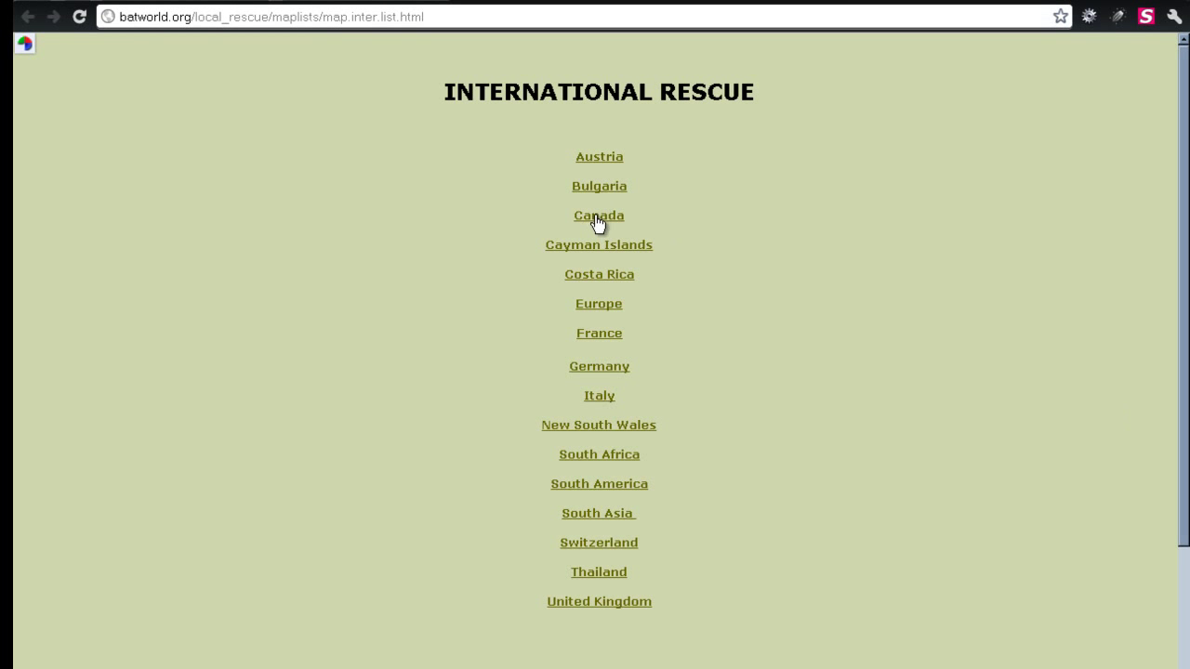
{"action": "left_click", "coordinate": [596, 219]}
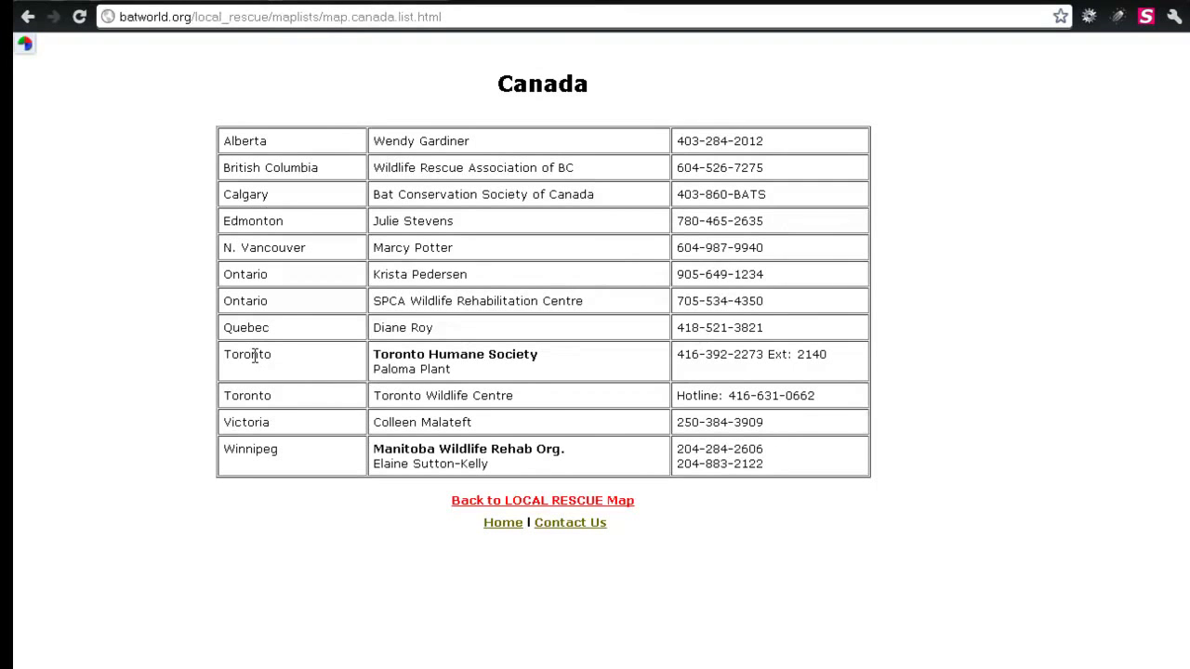
- Copy Toronto Humane Society from the Canada list into the Organization Name field of the Add your Organzation form
{"action": "left_click_drag", "start_coordinate": [539, 358], "coordinate": [393, 333]}
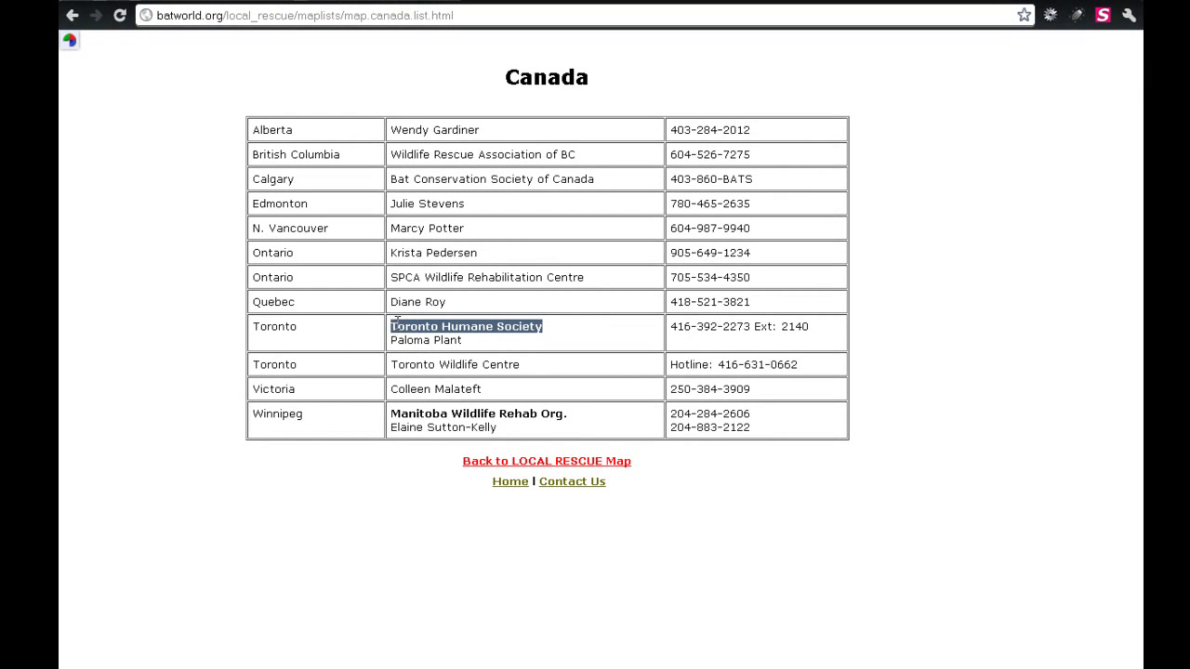
{"action": "right_click", "coordinate": [397, 321]}
{"action": "left_click", "coordinate": [436, 326]}
{"action": "key", "text": "alt+Left"}
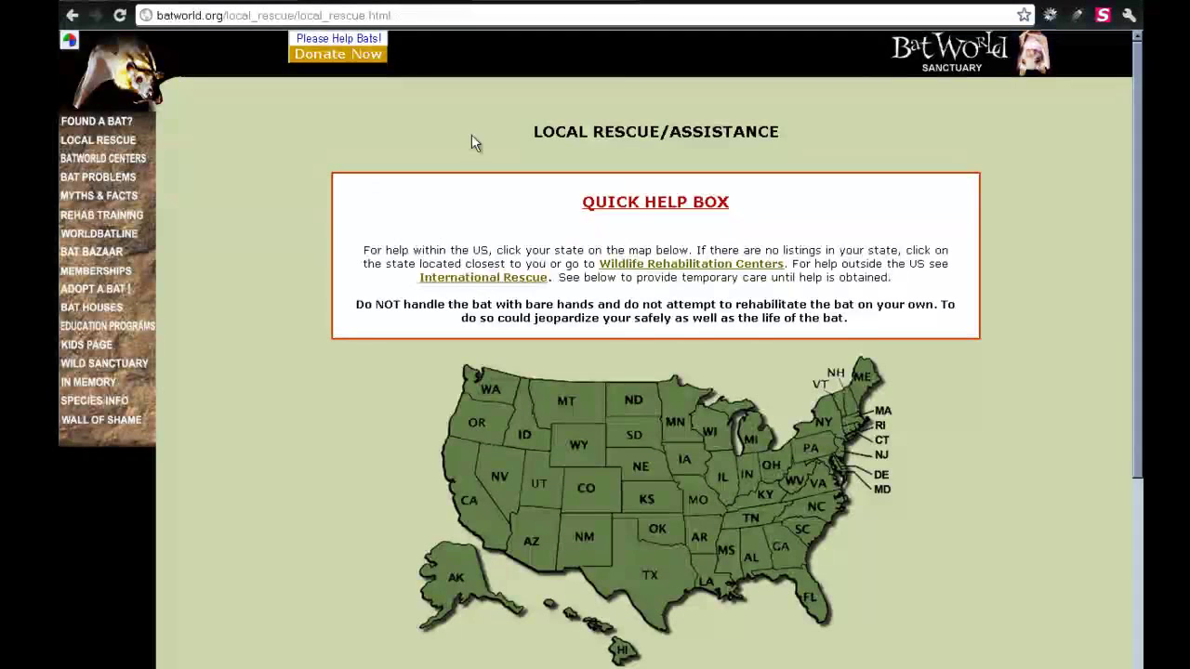
{"action": "key", "text": "ctrl+Tab"}
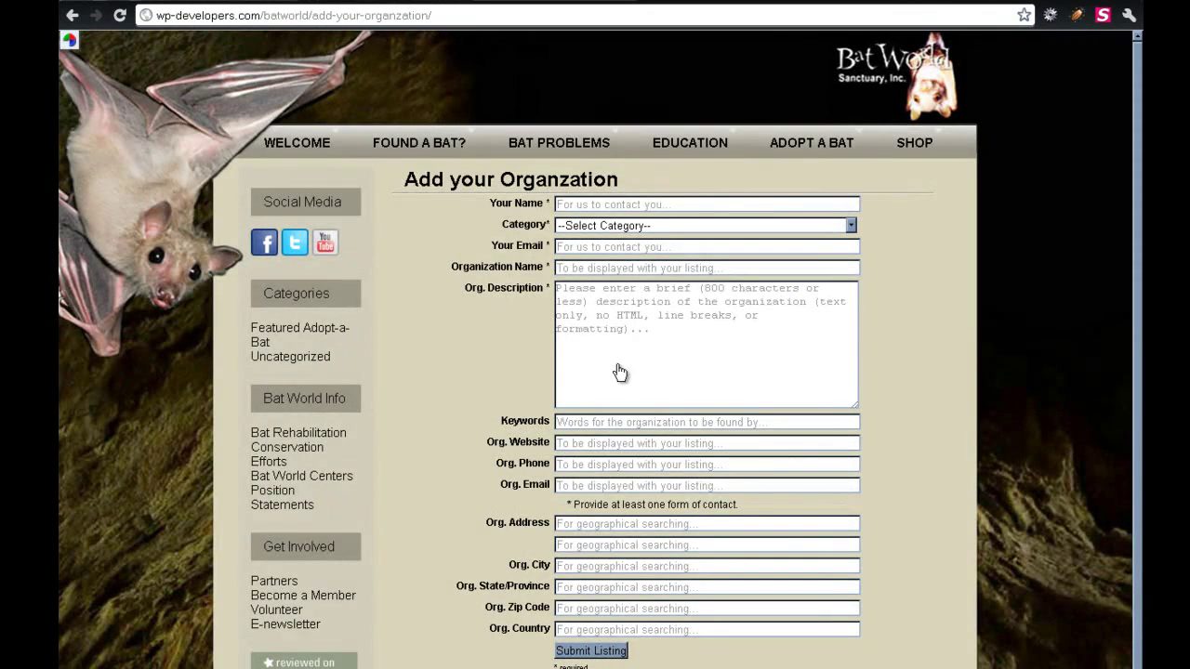
{"action": "left_click", "coordinate": [595, 267]}
{"action": "key", "text": "ctrl+v"}
- Try to copy the Toronto Humane Society contact's name from the Canada list into the Your Name field
{"action": "key", "text": "ctrl+shift+Tab"}
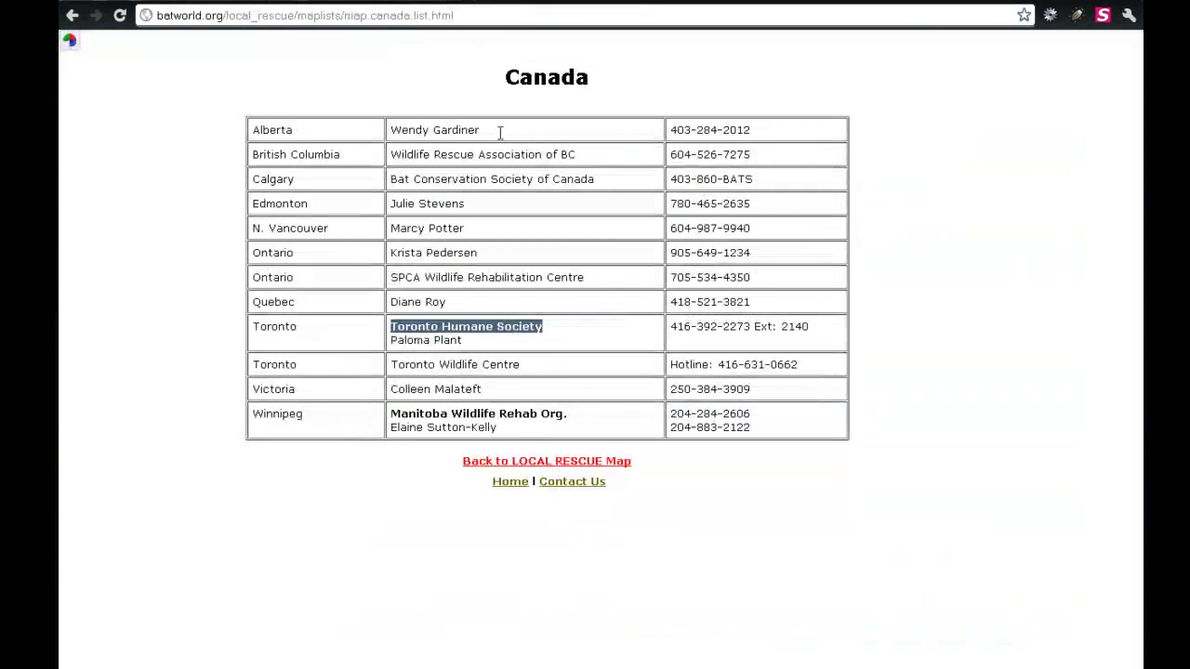
{"action": "left_click_drag", "start_coordinate": [463, 341], "coordinate": [390, 342]}
{"action": "right_click", "coordinate": [391, 343]}
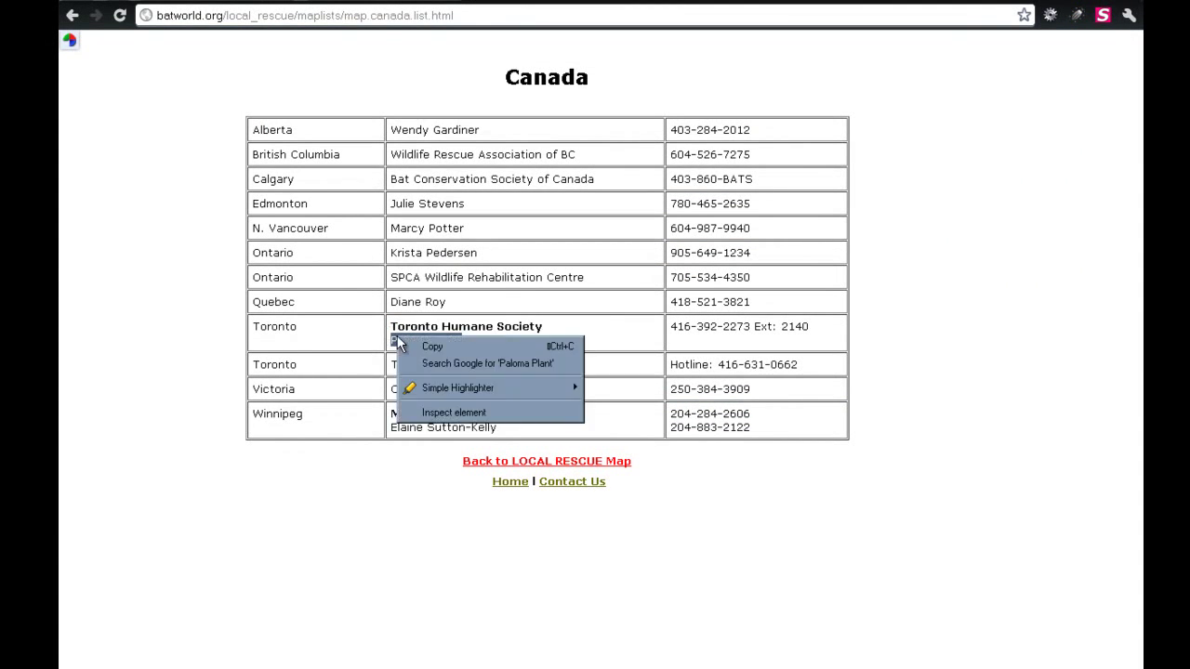
{"action": "left_click", "coordinate": [422, 343]}
{"action": "key", "text": "ctrl+Tab"}
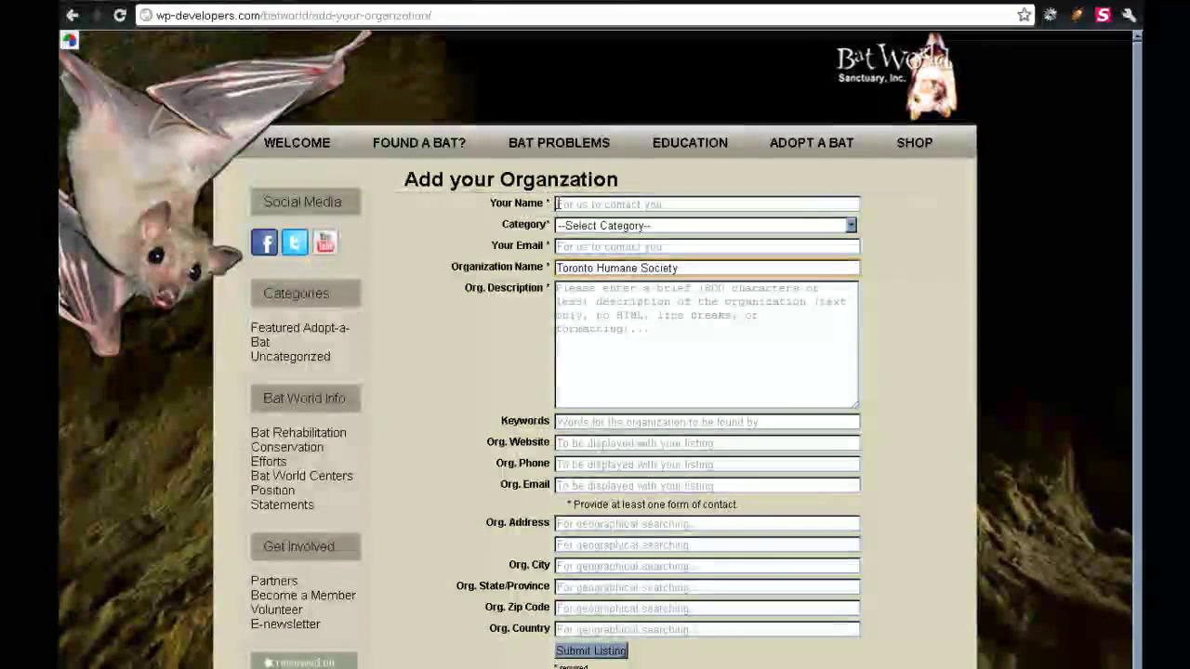
{"action": "left_click", "coordinate": [567, 204]}
{"action": "key", "text": "ctrl+v"}
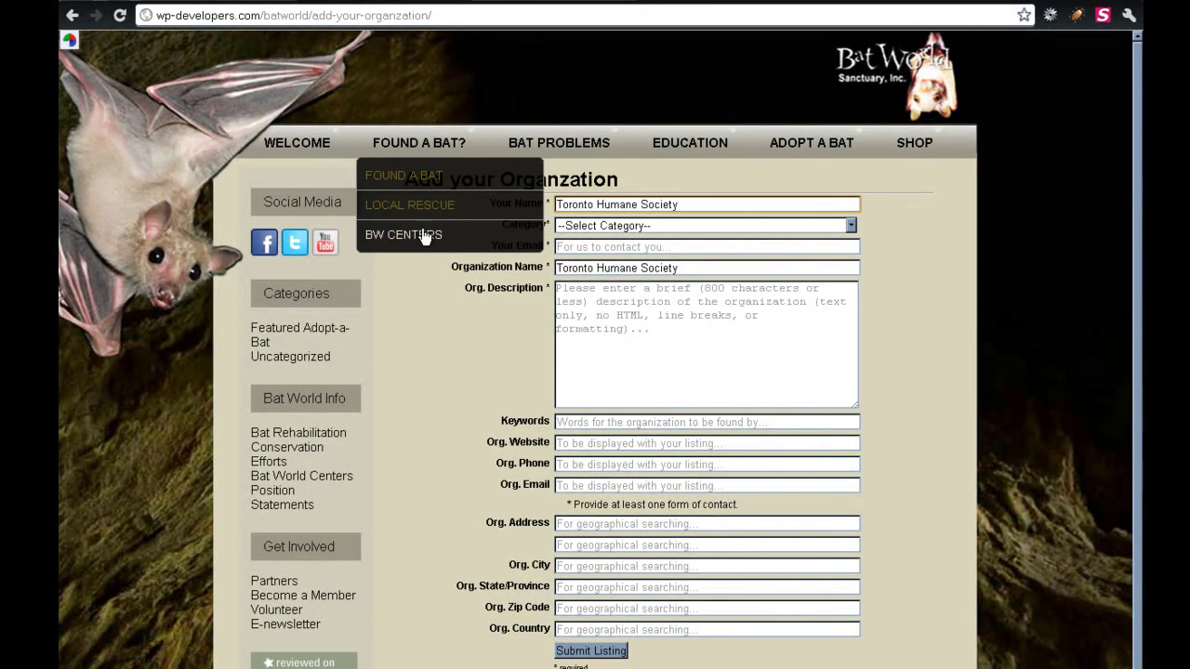
{"action": "triple_click", "coordinate": [693, 202]}
{"action": "key", "text": "BackSpace"}
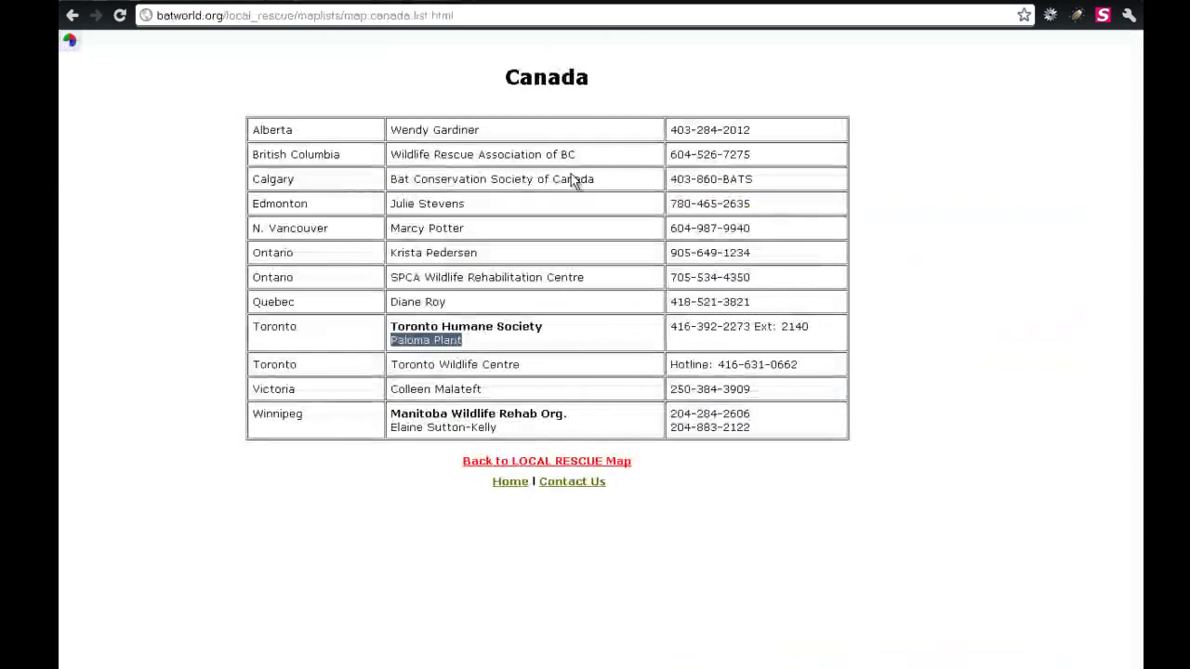
- Copy the Toronto Humane Society contact's name into the Your Name field and set the category to LOCAL RESCUE/ASSISTANCE
{"action": "key", "text": "ctrl+Tab"}
{"action": "right_click", "coordinate": [424, 343]}
{"action": "left_click", "coordinate": [451, 353]}
{"action": "key", "text": "ctrl+Tab"}
{"action": "key", "text": "ctrl+v"}
{"action": "left_click", "coordinate": [681, 227]}
{"action": "left_click", "coordinate": [704, 258]}
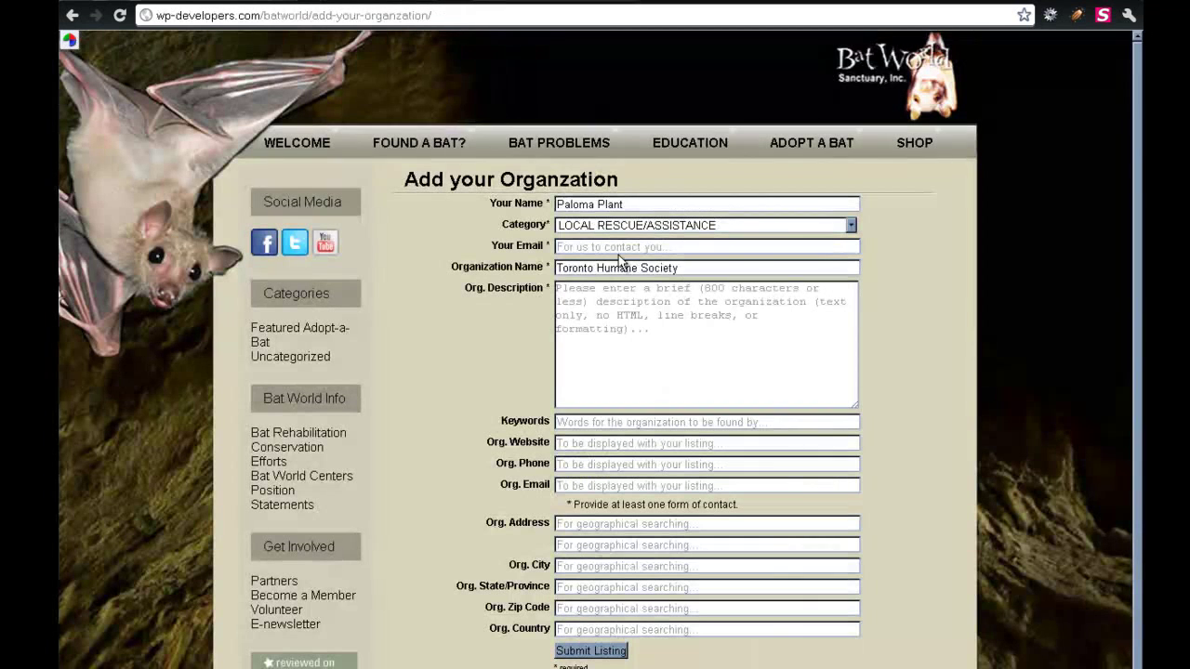
- Fill in the Your Email field with a placeholder e-mail and enter "no description" as the Org. Description
{"action": "left_click", "coordinate": [611, 247]}
{"action": "type", "text": "no"}
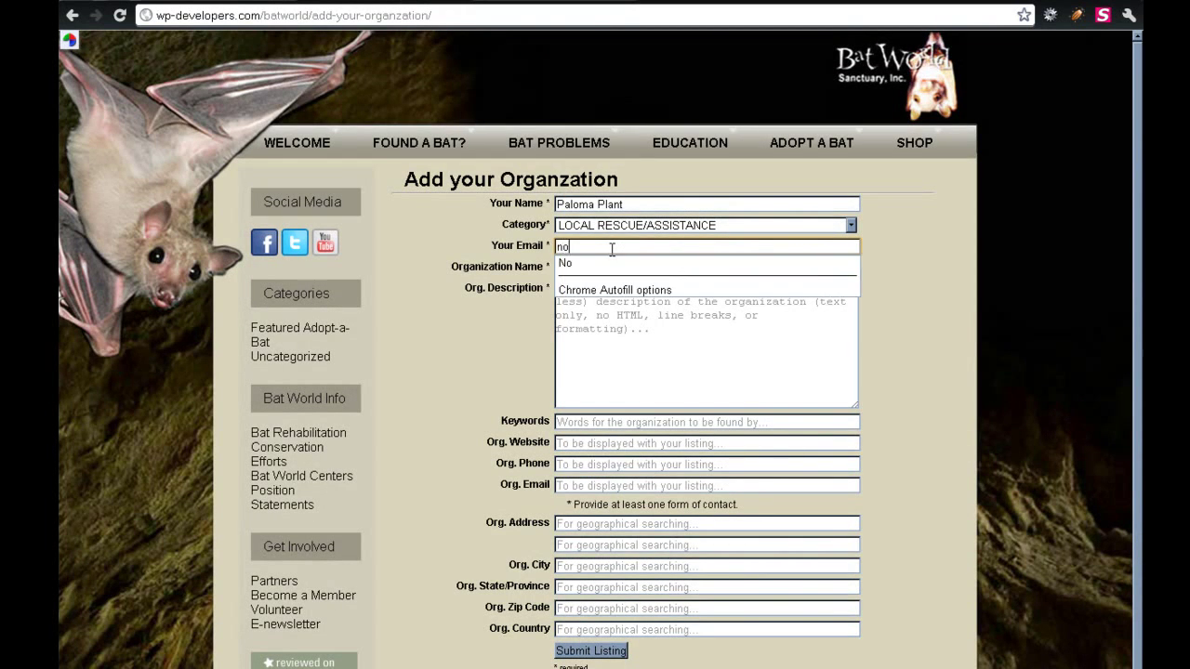
{"action": "type", "text": "@email.com"}
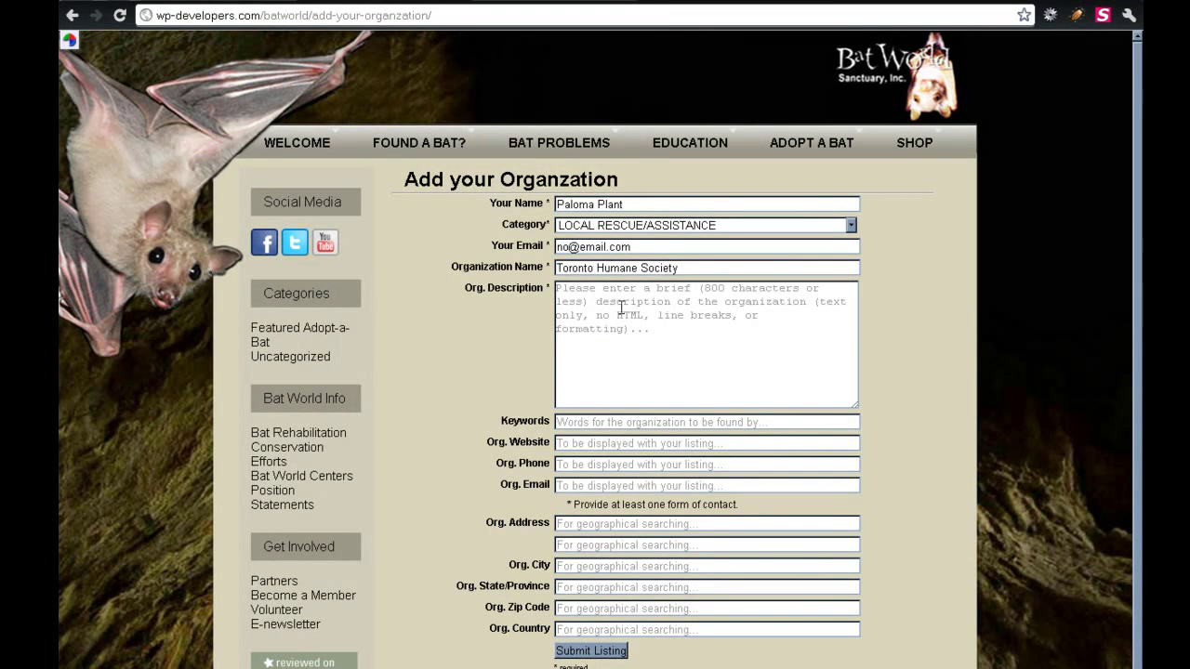
{"action": "left_click", "coordinate": [587, 318]}
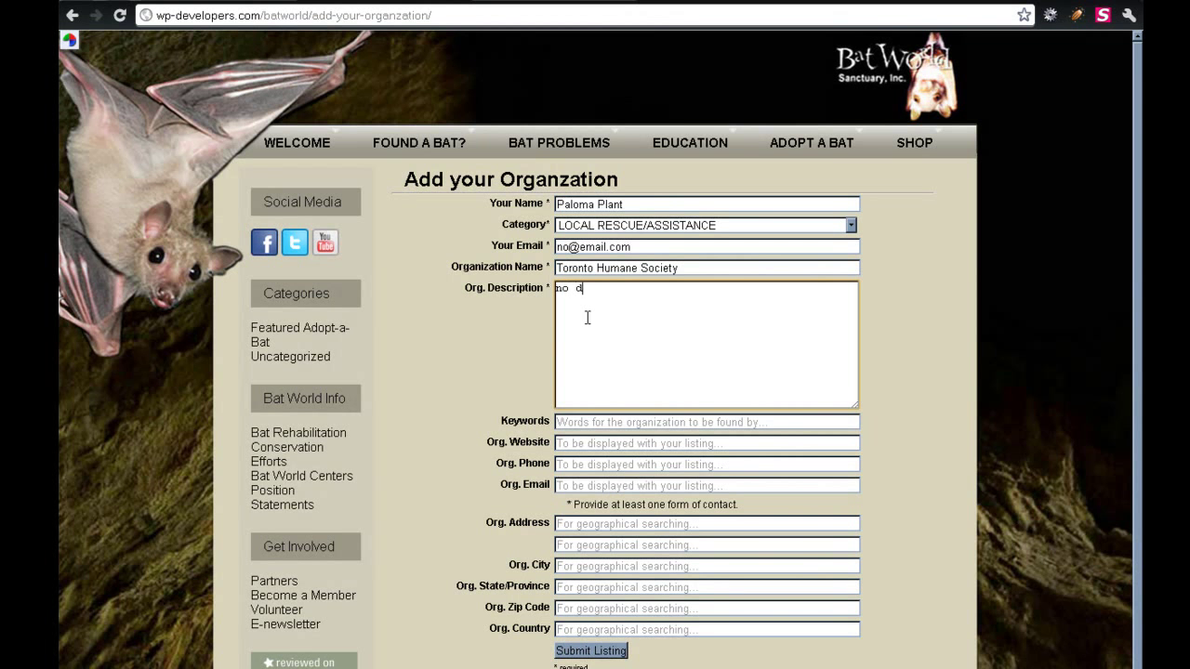
{"action": "type", "text": "no descr"}
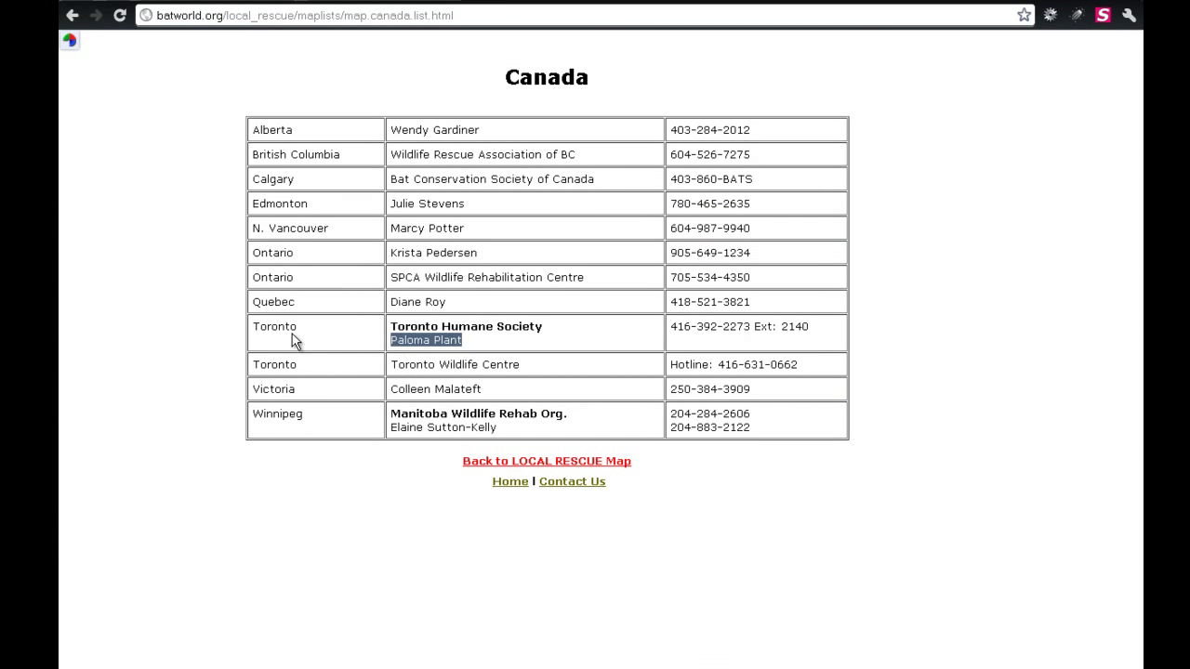
- Copy Toronto from the Canada list into the Org. City field of the listing form
{"action": "double_click", "coordinate": [287, 327]}
{"action": "right_click", "coordinate": [286, 327]}
{"action": "left_click", "coordinate": [320, 337]}
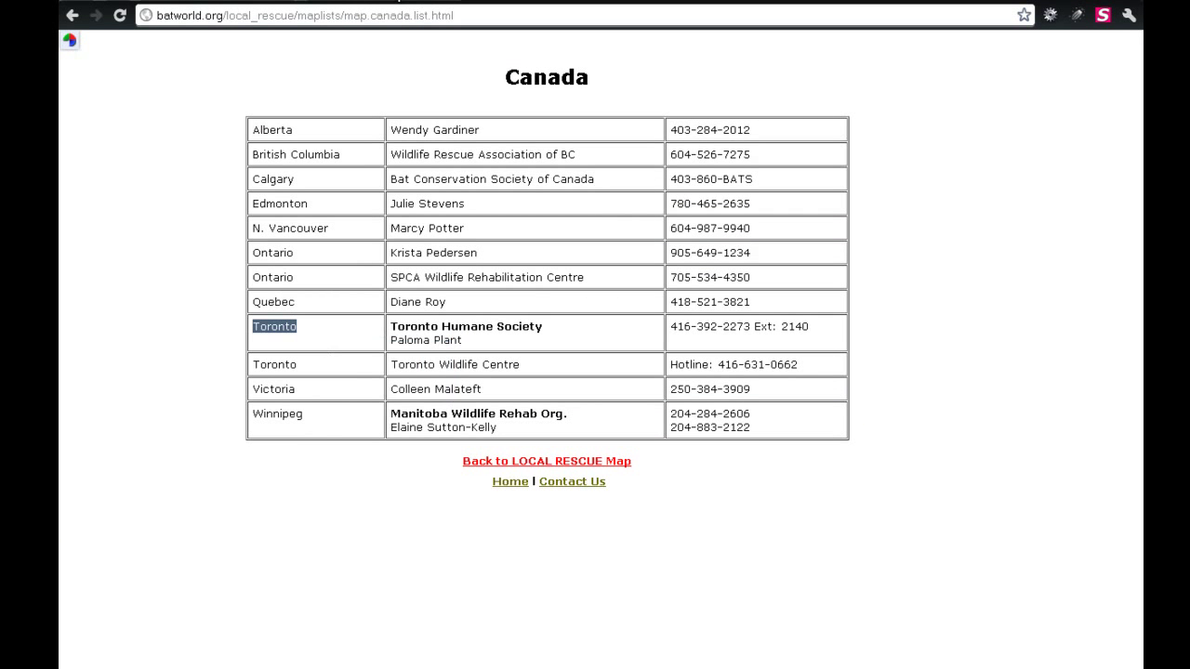
{"action": "key", "text": "ctrl+Tab"}
{"action": "left_click", "coordinate": [579, 569]}
{"action": "key", "text": "ctrl+v"}
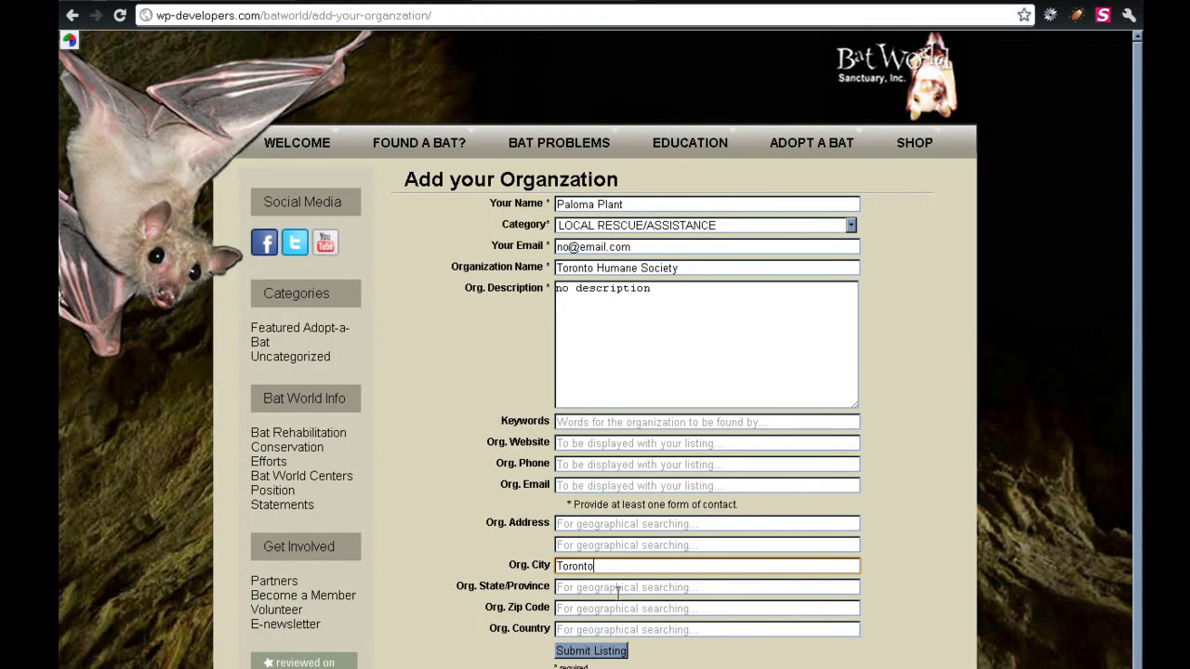
- Set Org. State/Province to Ontario and Org. Country to Canada
{"action": "left_click", "coordinate": [635, 588]}
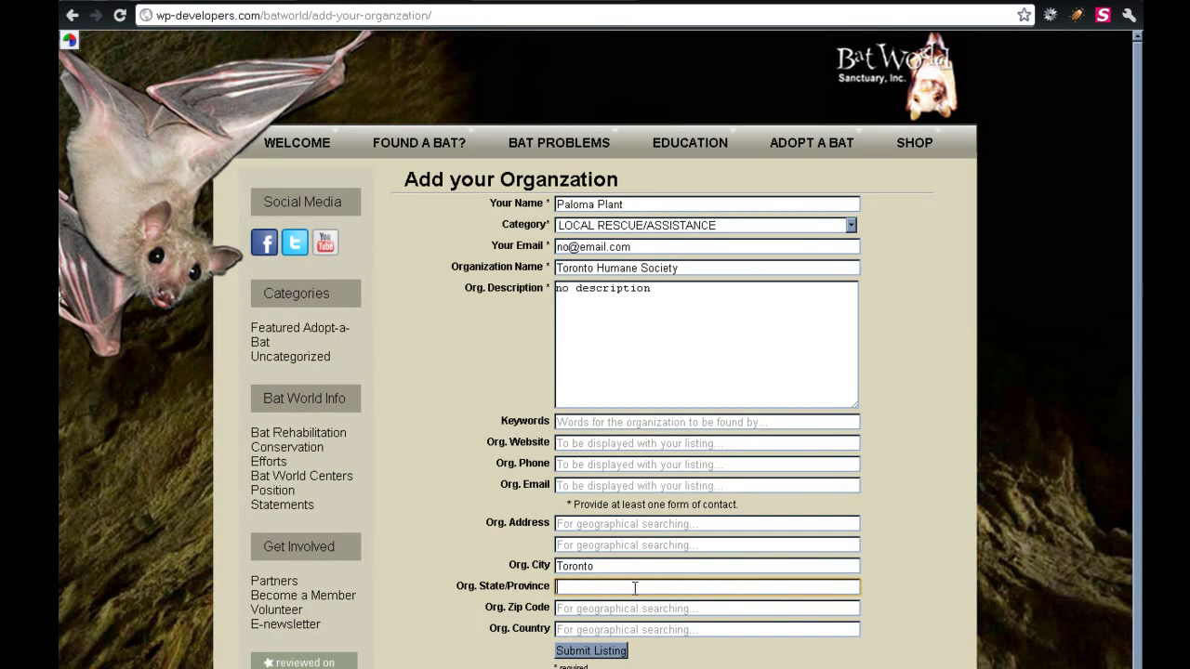
{"action": "type", "text": "Ontario"}
{"action": "left_click", "coordinate": [609, 632]}
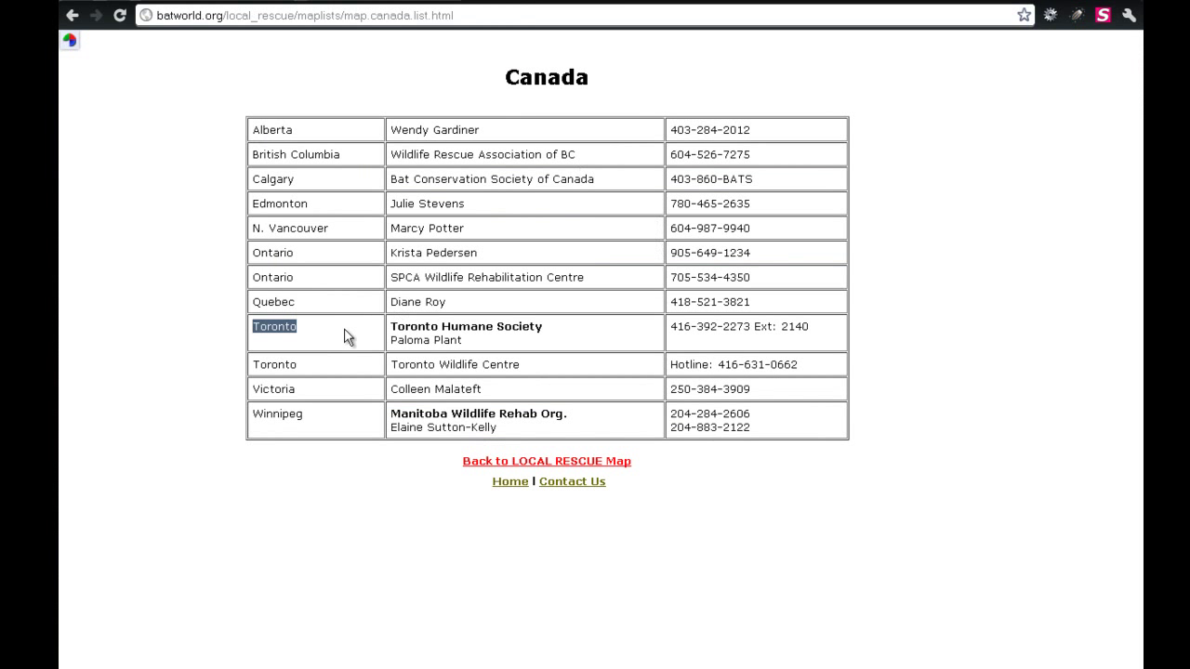
{"action": "left_click_drag", "start_coordinate": [671, 327], "coordinate": [740, 321]}
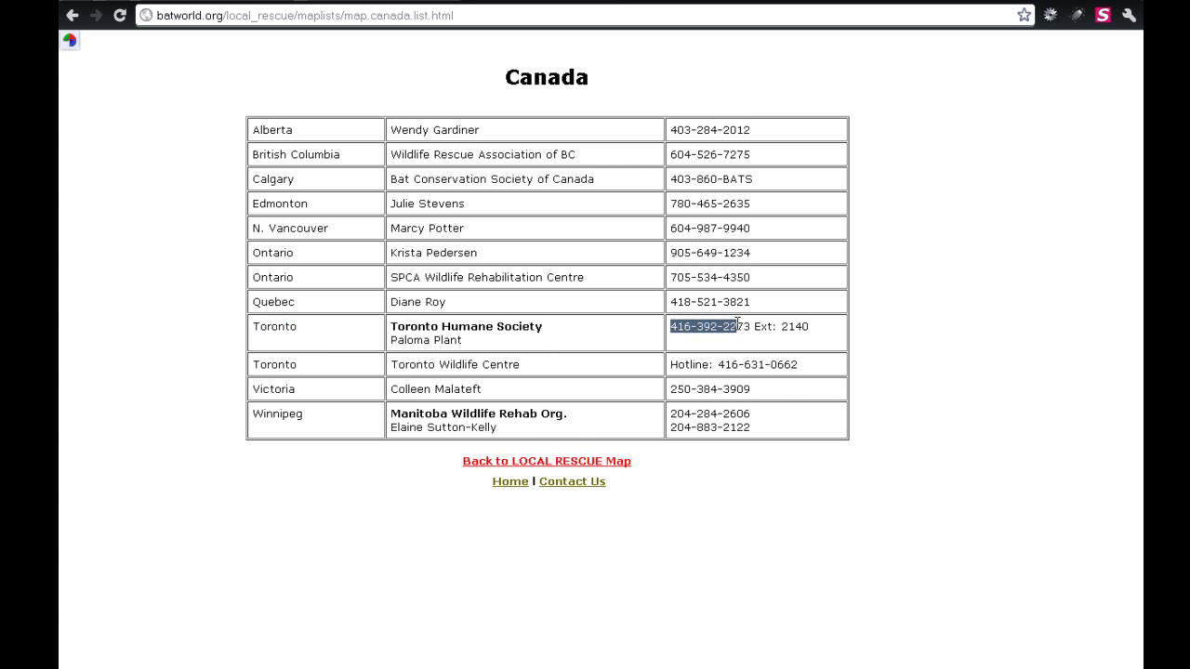
{"action": "right_click", "coordinate": [745, 325]}
{"action": "left_click", "coordinate": [788, 330]}
{"action": "key", "text": "ctrl+Tab"}
{"action": "left_click", "coordinate": [574, 465]}
{"action": "key", "text": "ctrl+Tab"}
{"action": "mouse_move", "coordinate": [821, 335]}
{"action": "left_mouse_down"}
{"action": "mouse_move", "coordinate": [672, 331]}
{"action": "mouse_move", "coordinate": [813, 326]}
{"action": "left_mouse_up"}
{"action": "left_click", "coordinate": [675, 331]}
{"action": "right_click", "coordinate": [790, 326]}
{"action": "left_click", "coordinate": [818, 337]}
{"action": "key", "text": "ctrl+Tab"}
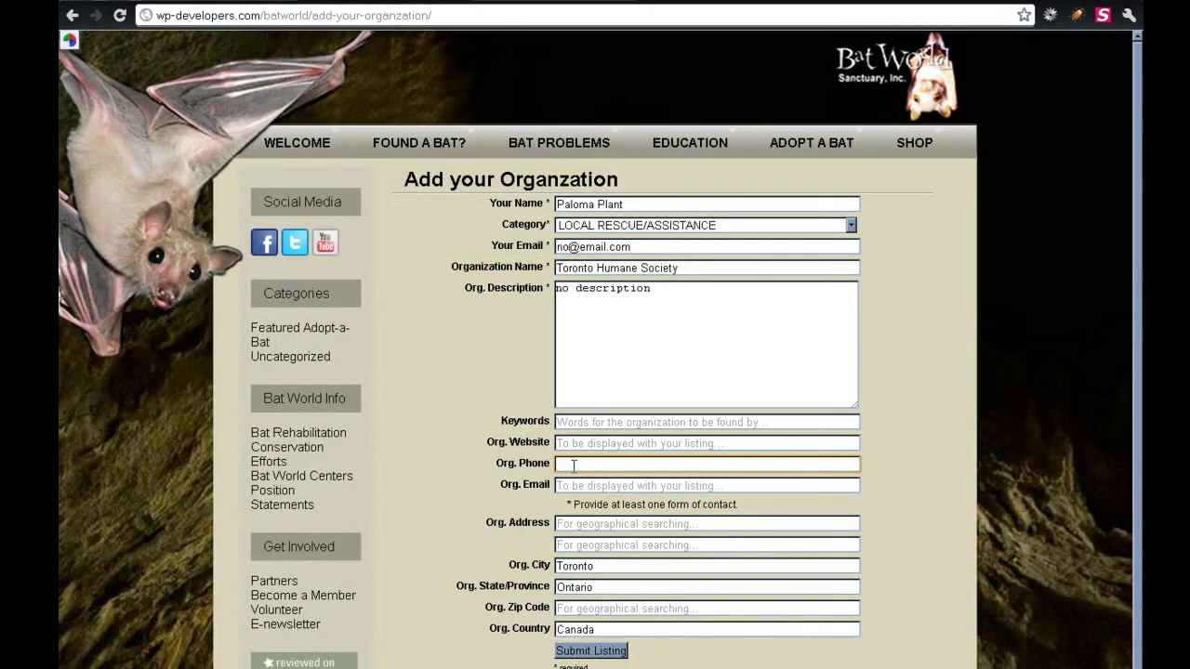
{"action": "key", "text": "ctrl+v"}
{"action": "left_click", "coordinate": [1001, 446]}
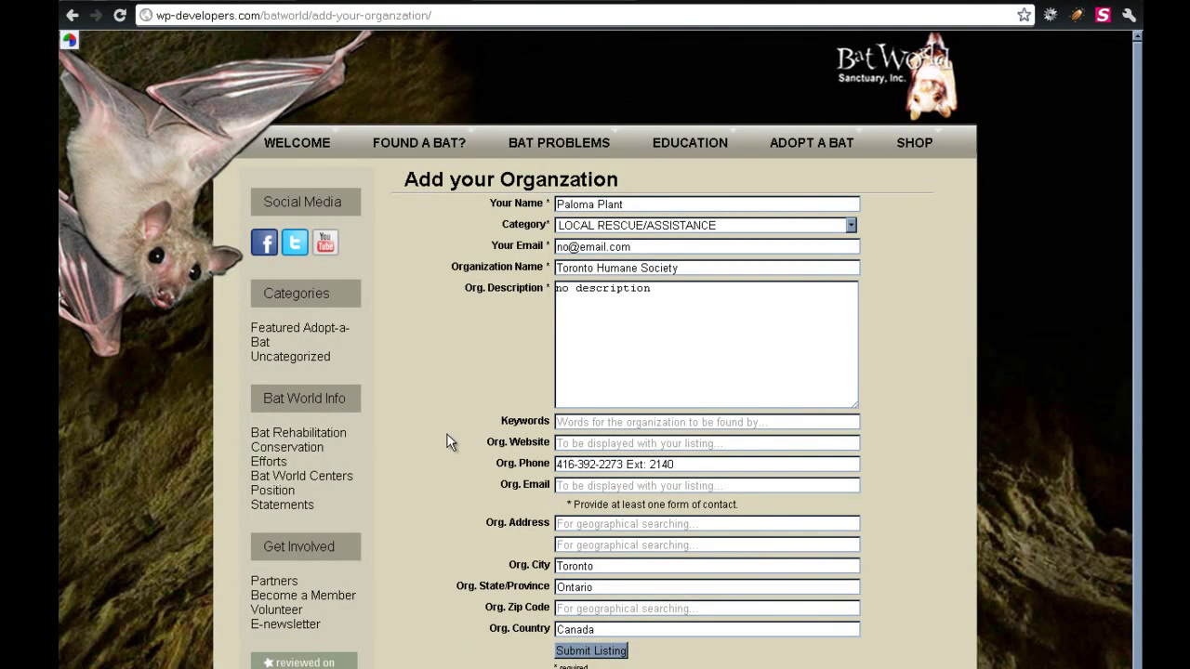
- Submit the listing and check which countries the Local Resources page offers for selection
{"action": "left_click", "coordinate": [592, 650]}
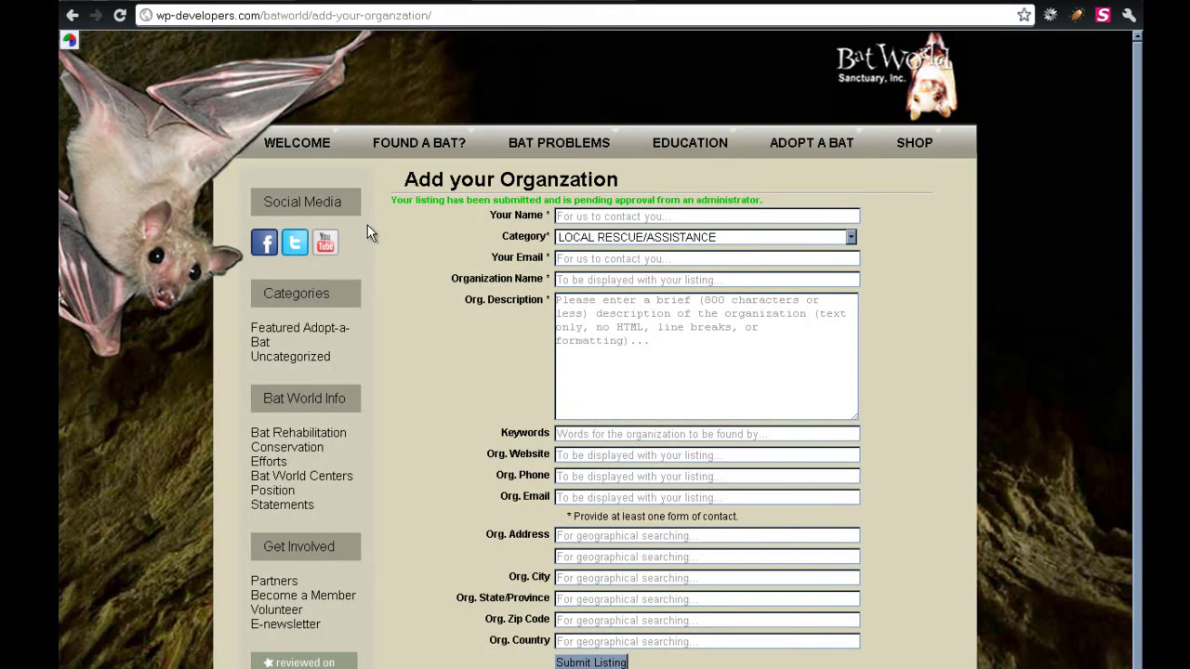
{"action": "scroll", "coordinate": [1134, 88], "scroll_direction": "down", "scroll_amount": 3}
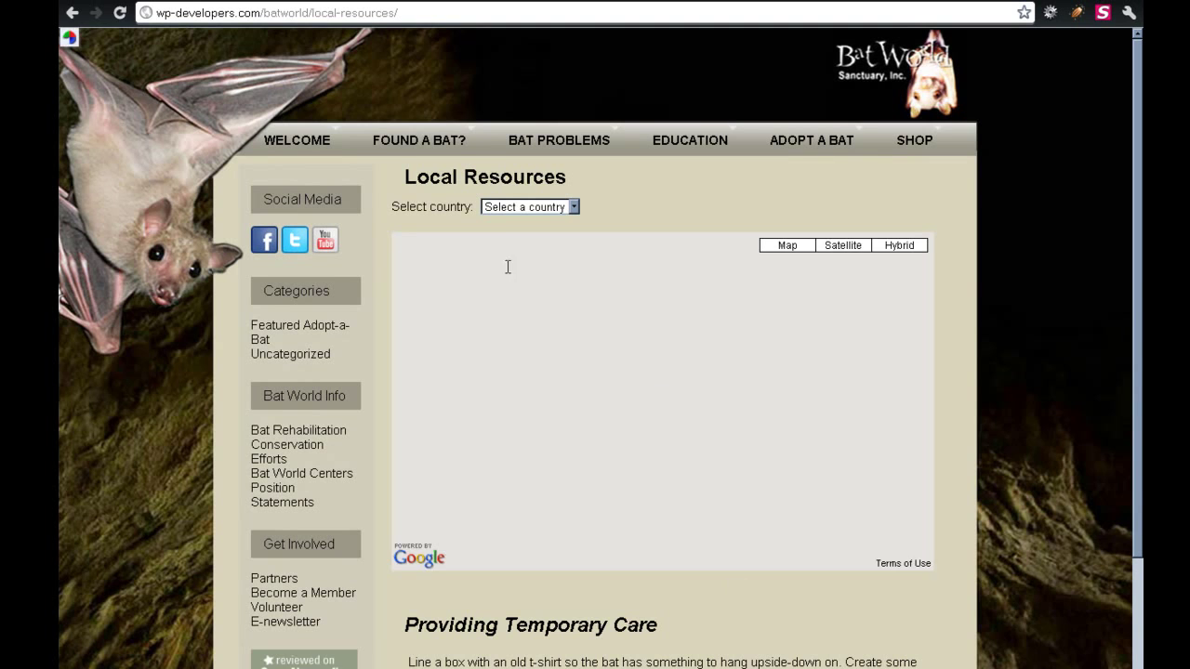
{"action": "left_click", "coordinate": [516, 208]}
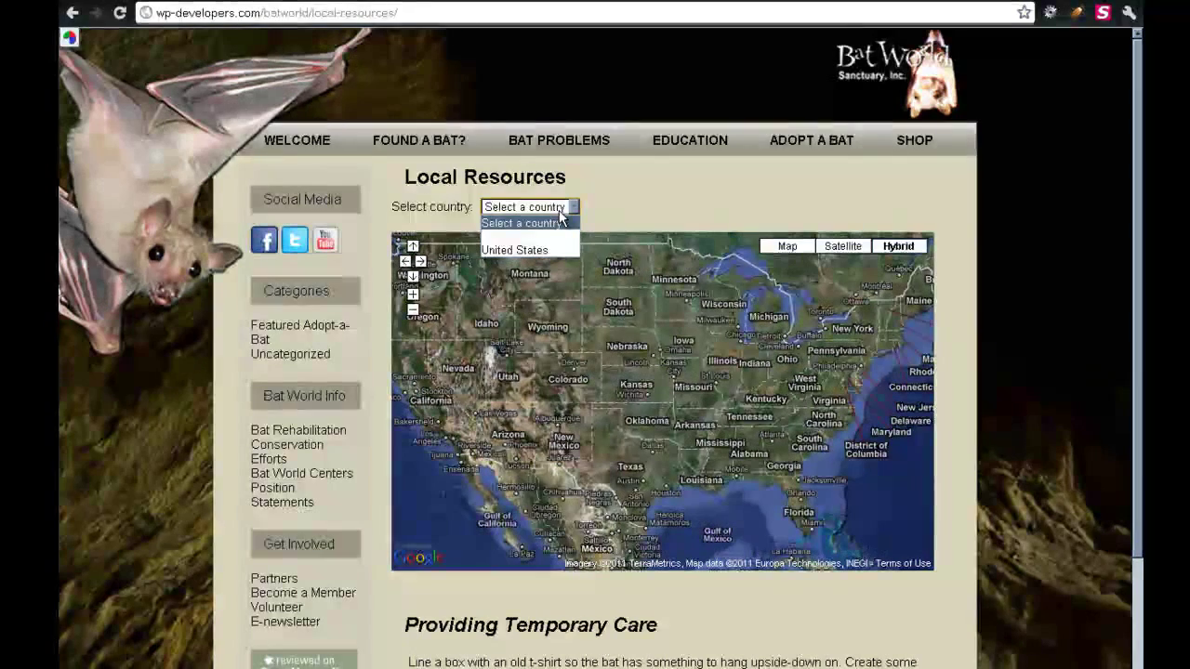
{"action": "left_click", "coordinate": [628, 207]}
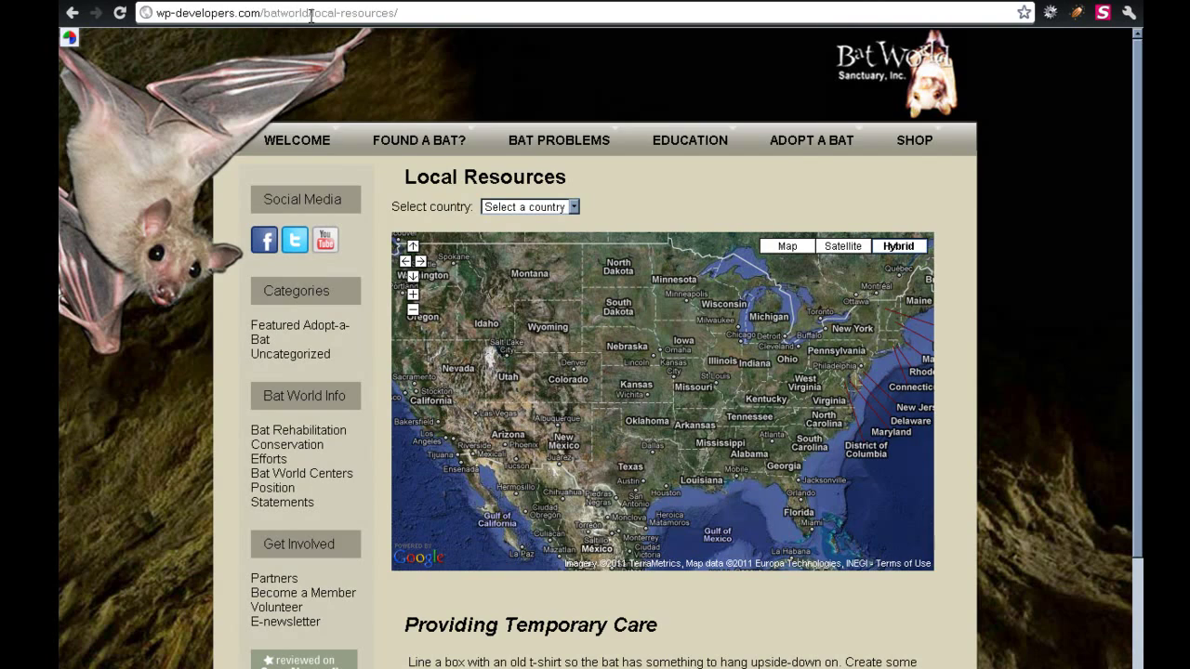
- Open the site's WordPress dashboard at wp-developers.com/batworld/wp-admin
{"action": "left_click_drag", "start_coordinate": [309, 13], "coordinate": [409, 15]}
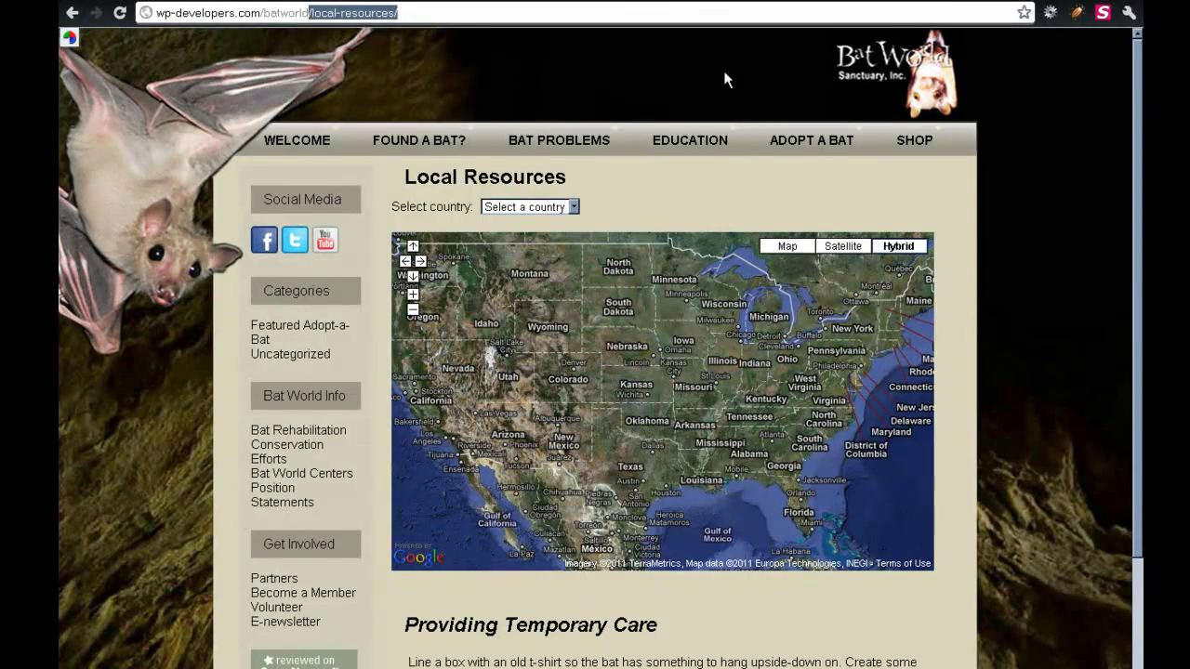
{"action": "type", "text": "/wp-admin"}
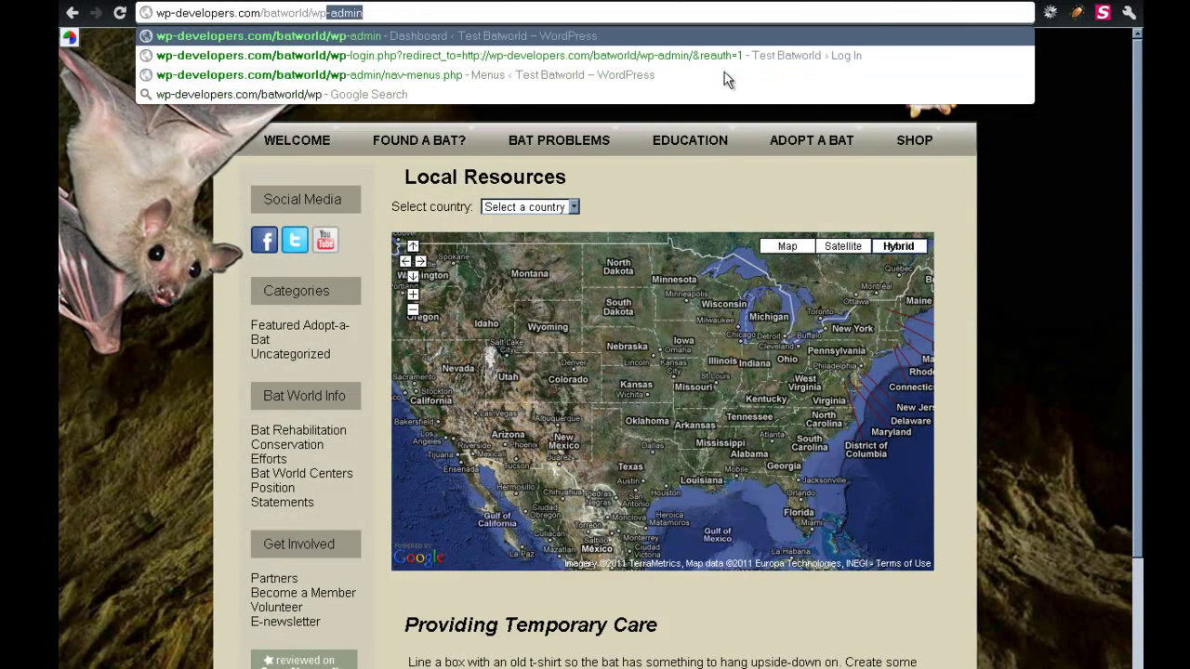
{"action": "key", "text": "Return"}
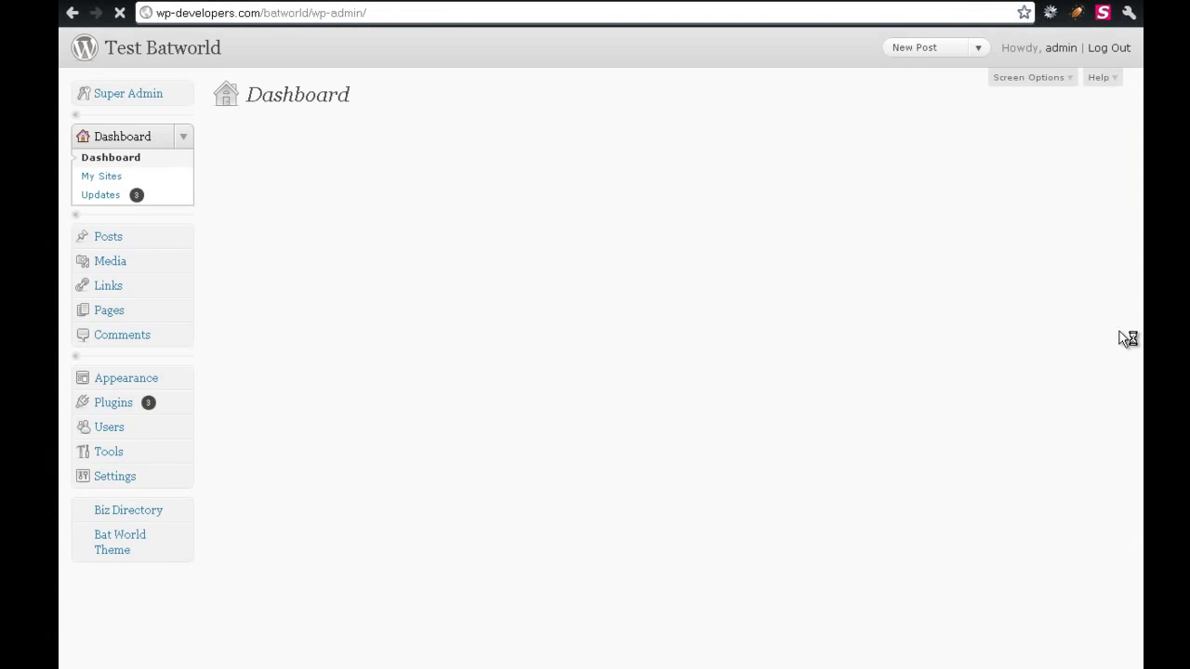
- Open the pending Toronto Humane Society listing in Biz Directory for review, and save and approve it
{"action": "scroll", "coordinate": [1134, 152], "scroll_direction": "down", "scroll_amount": 5}
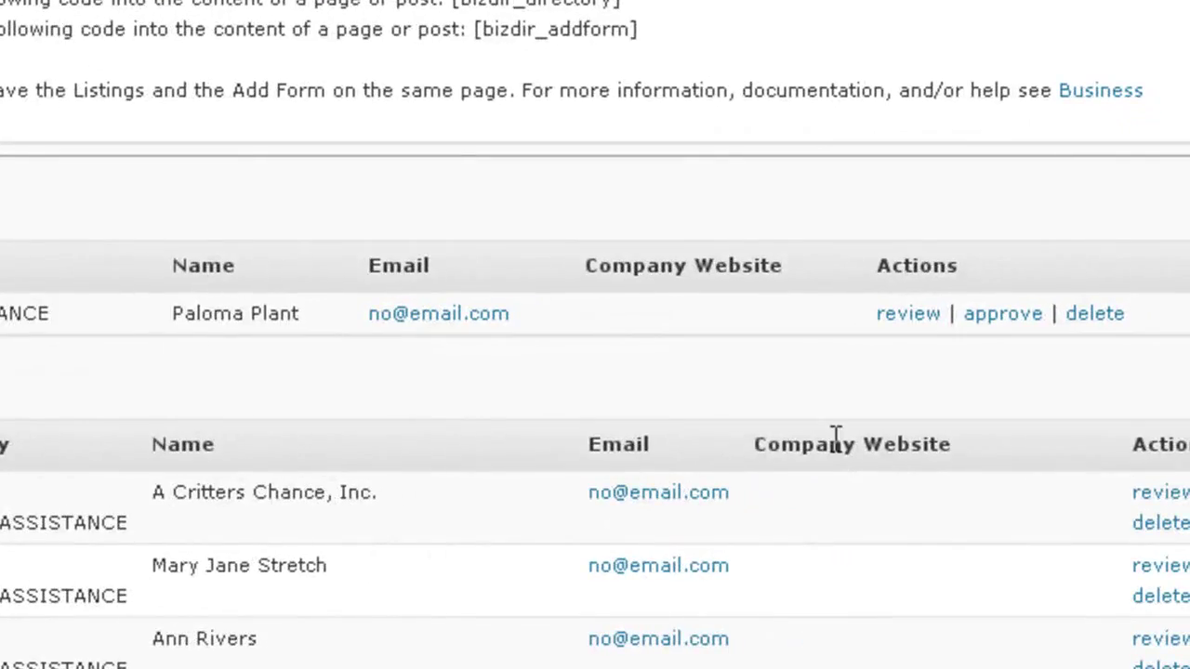
{"action": "left_click", "coordinate": [912, 316]}
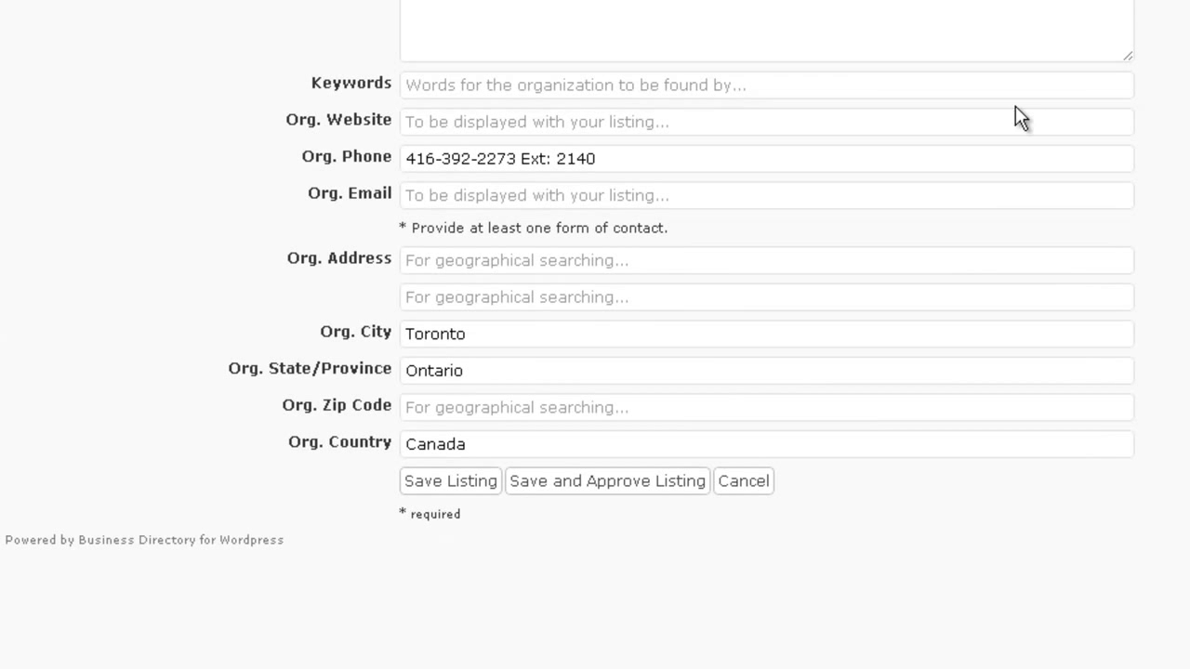
{"action": "left_click", "coordinate": [598, 480]}
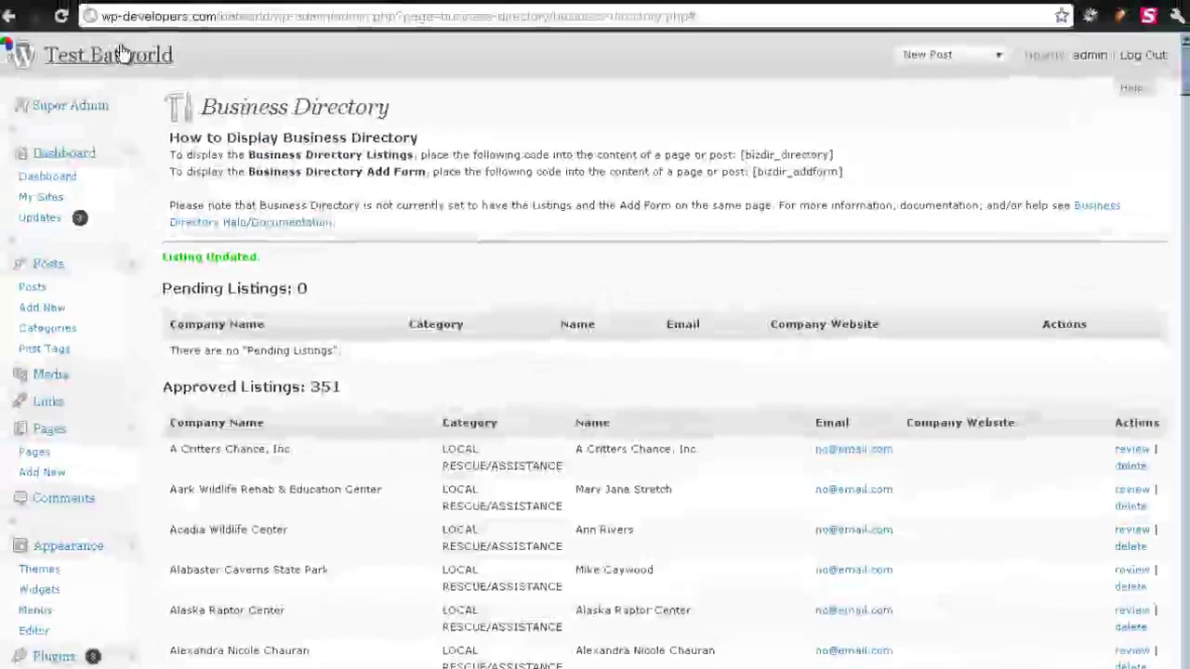
- Open the Test Batworld site separately from the admin page and select Canada as the country on its Local Resources page
{"action": "right_click", "coordinate": [123, 48]}
{"action": "left_click", "coordinate": [151, 58]}
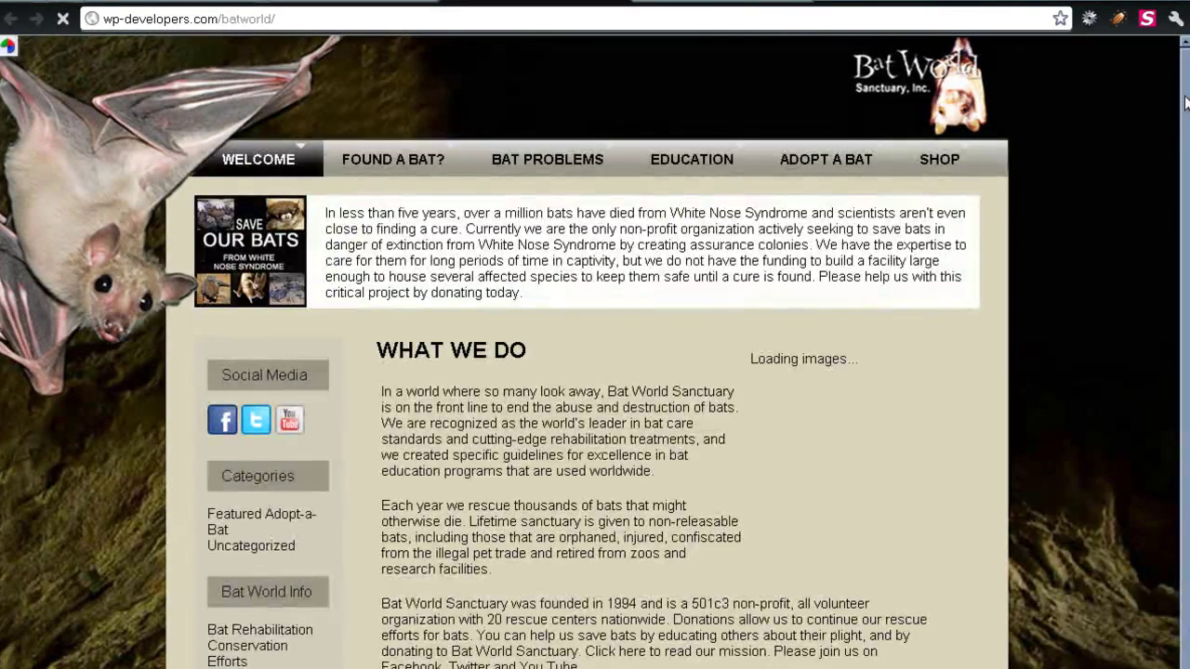
{"action": "scroll", "coordinate": [1149, 395], "scroll_direction": "down", "scroll_amount": 10}
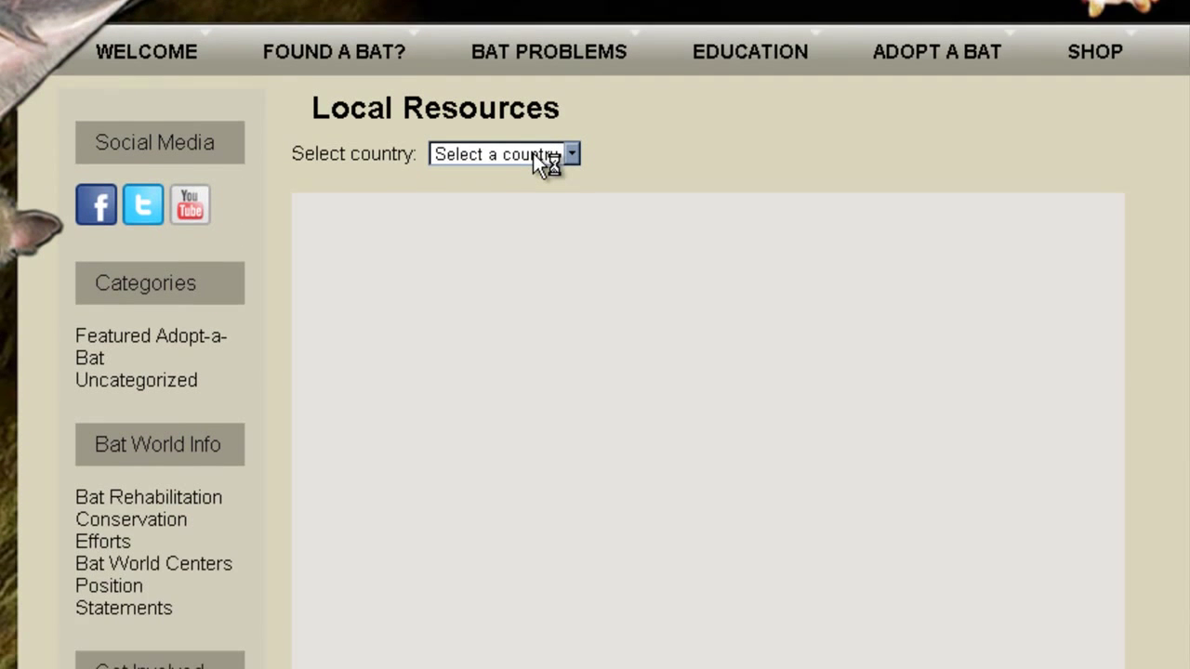
{"action": "left_click", "coordinate": [535, 155]}
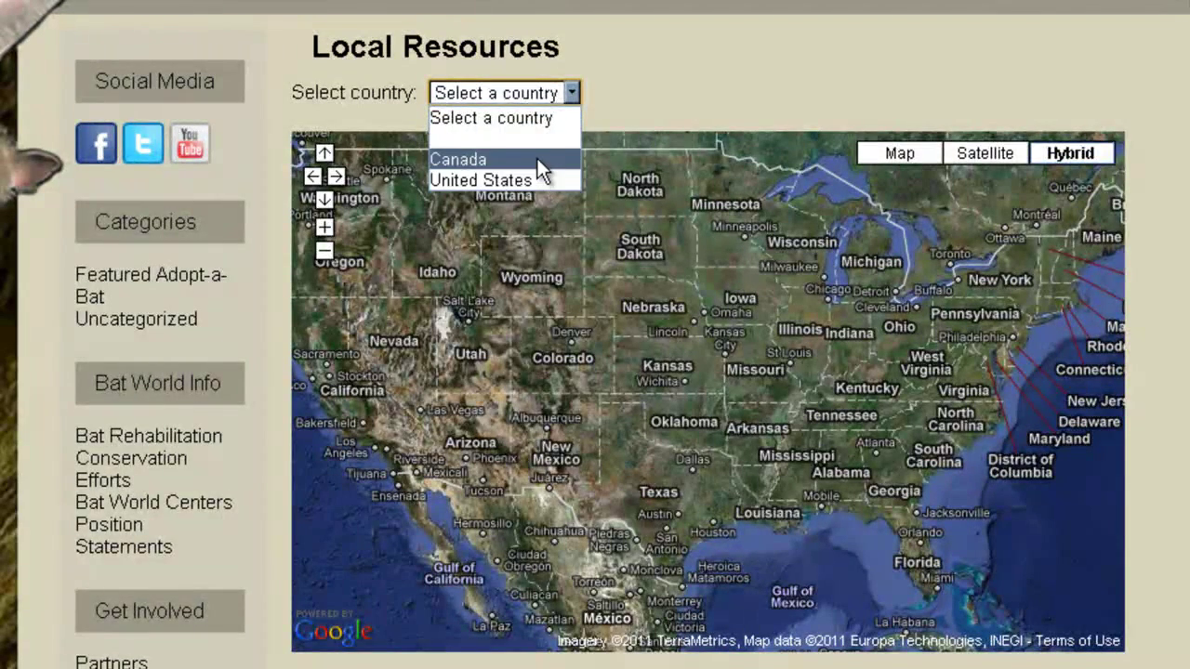
{"action": "left_click", "coordinate": [542, 160]}
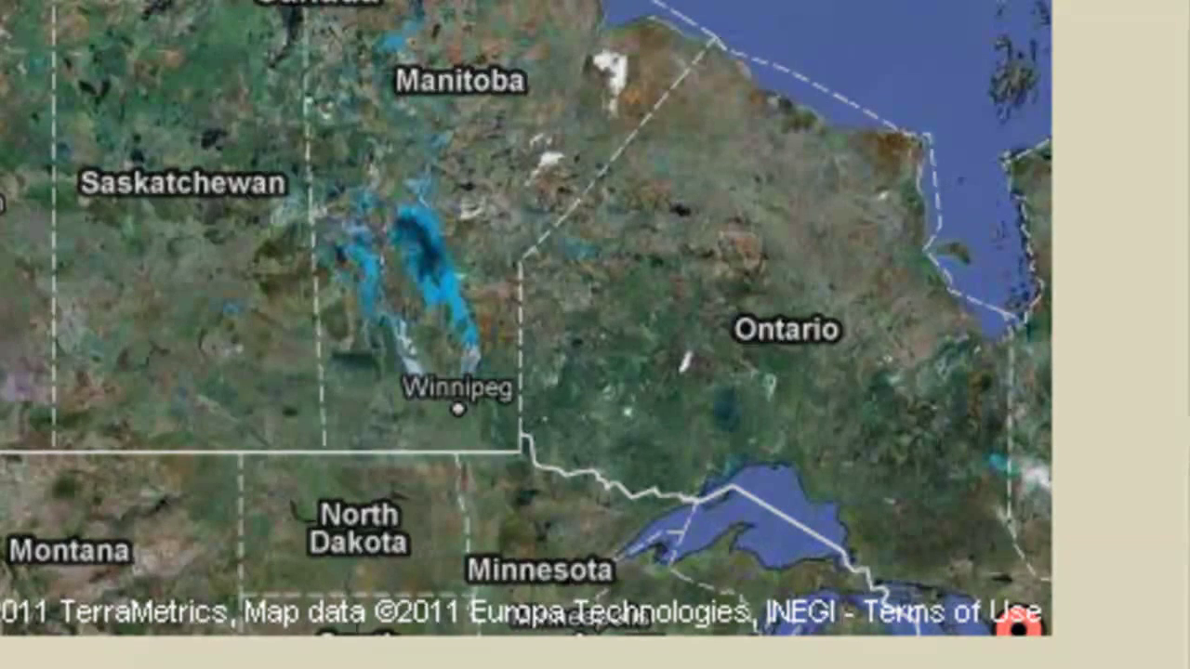
- Switch the Canada map to the Map display type around Toronto and view the Toronto marker's resource information
{"action": "scroll", "coordinate": [162, 120], "scroll_direction": "down", "scroll_amount": 1}
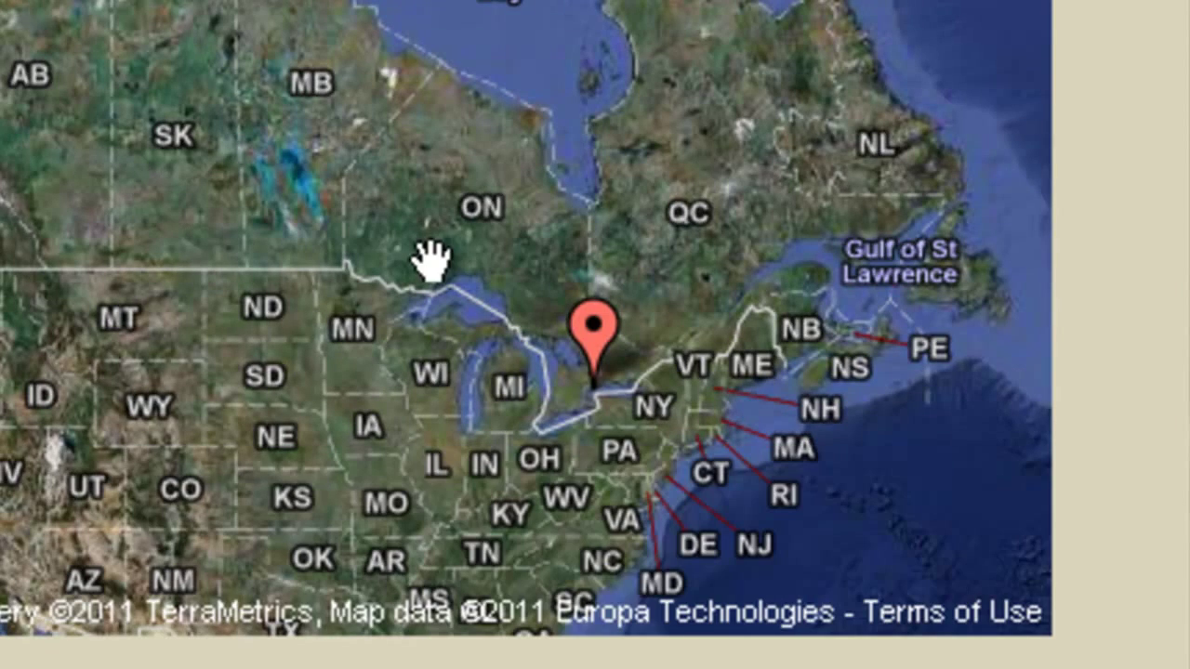
{"action": "mouse_move", "coordinate": [395, 253]}
{"action": "left_mouse_down"}
{"action": "mouse_move", "coordinate": [233, 58]}
{"action": "mouse_move", "coordinate": [170, 80]}
{"action": "left_mouse_up"}
{"action": "scroll", "coordinate": [128, 100], "scroll_direction": "up", "scroll_amount": 1}
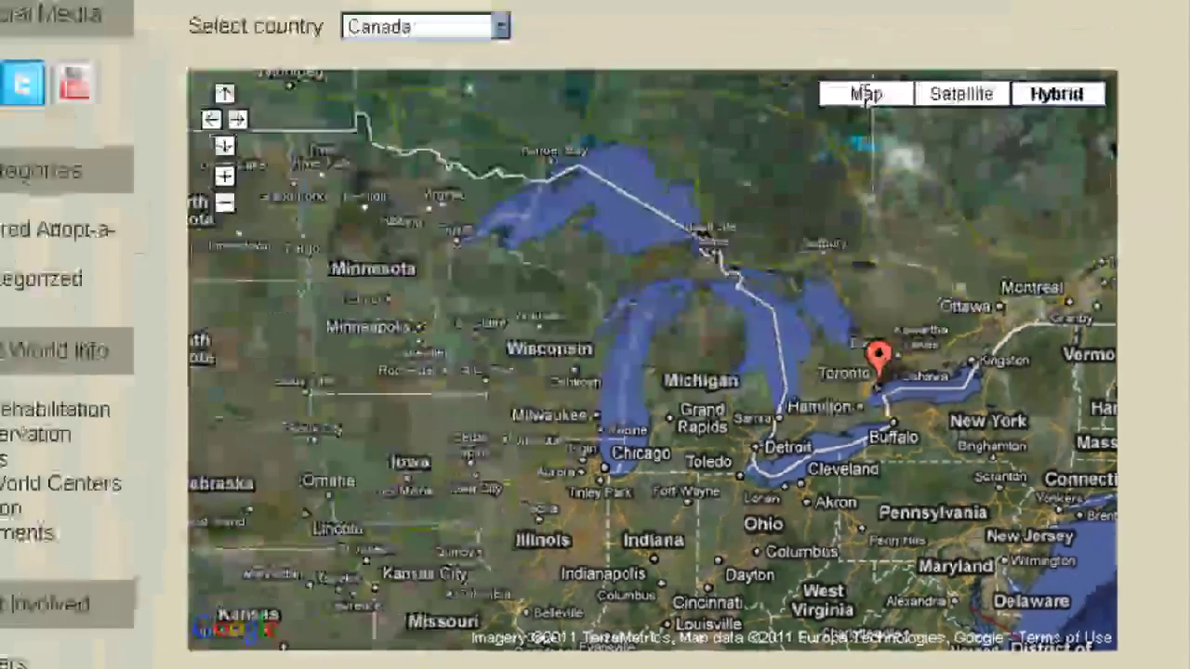
{"action": "left_click", "coordinate": [889, 139]}
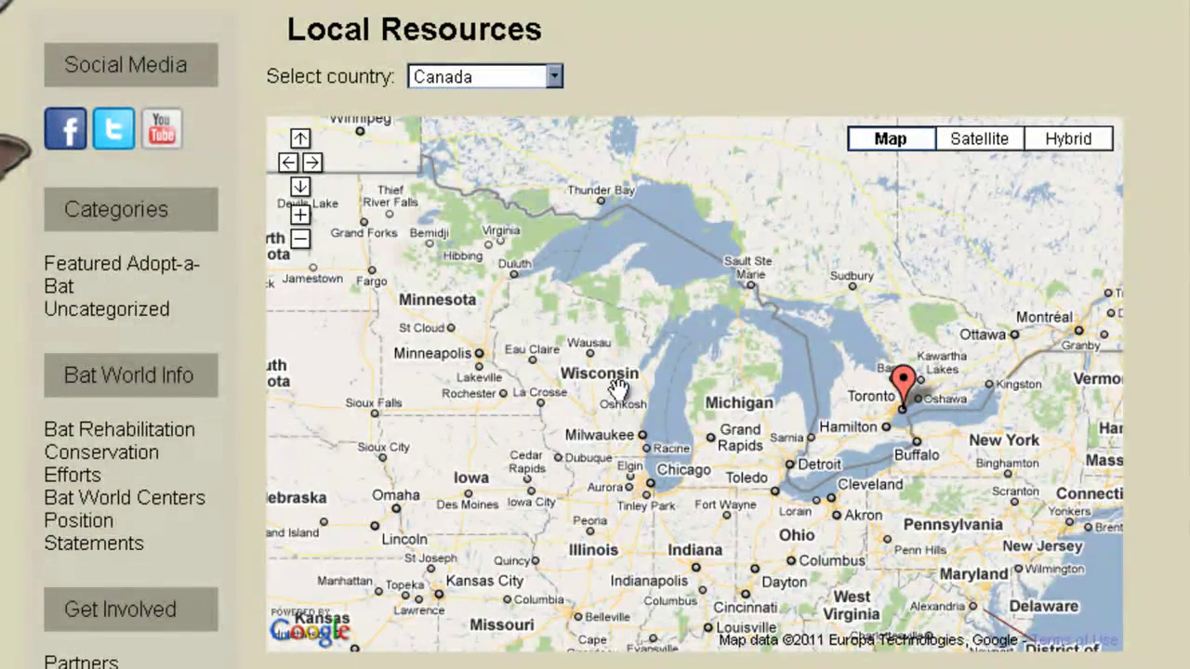
{"action": "left_click", "coordinate": [903, 383]}
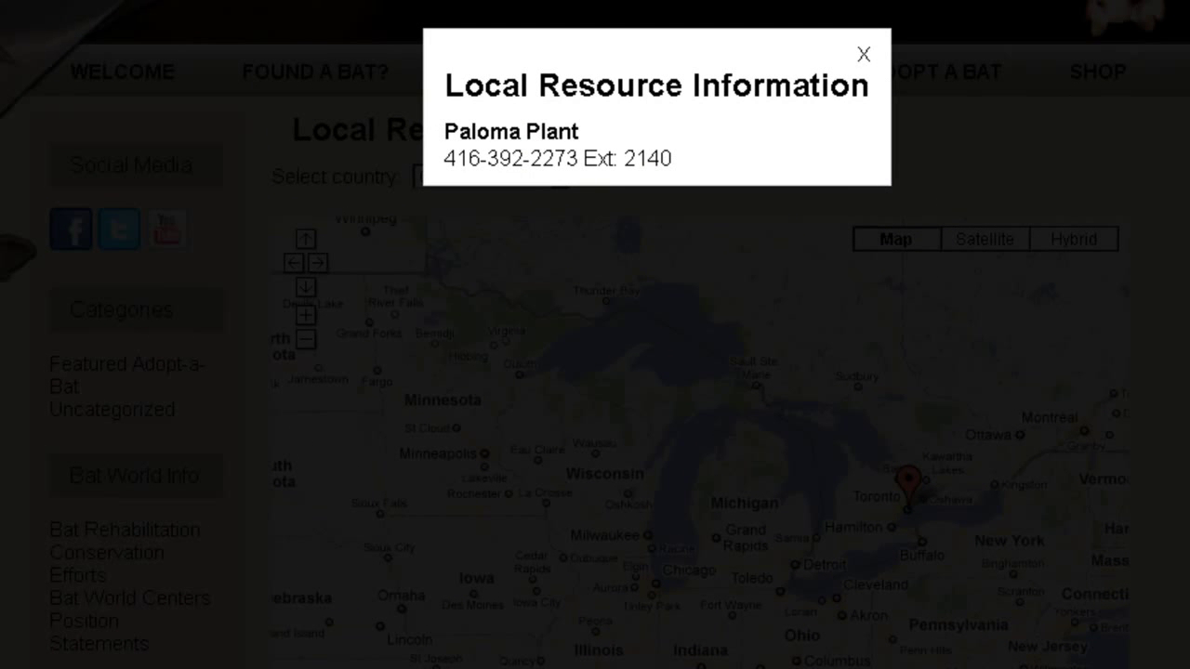
{"action": "left_click", "coordinate": [864, 54]}
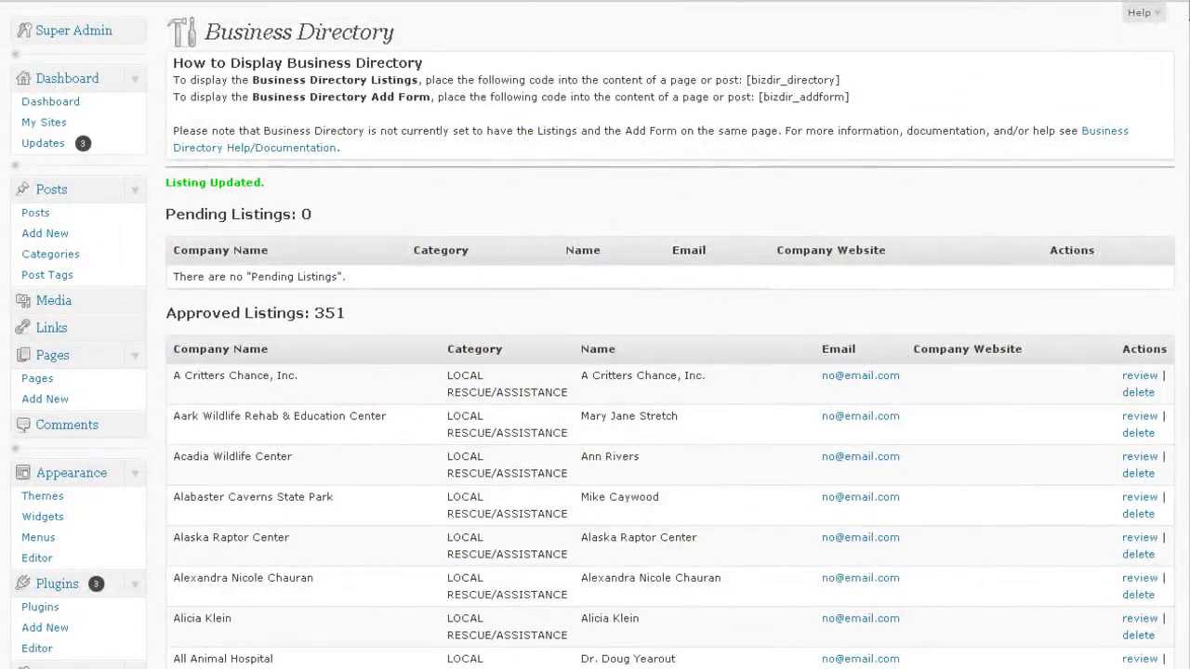
- Look through the Approved Listings on the Business Directory admin page
{"action": "scroll", "coordinate": [1161, 364], "scroll_direction": "down", "scroll_amount": 20}
{"action": "scroll", "coordinate": [1161, 218], "scroll_direction": "up", "scroll_amount": 12}
{"action": "scroll", "coordinate": [1161, 99], "scroll_direction": "up", "scroll_amount": 15}
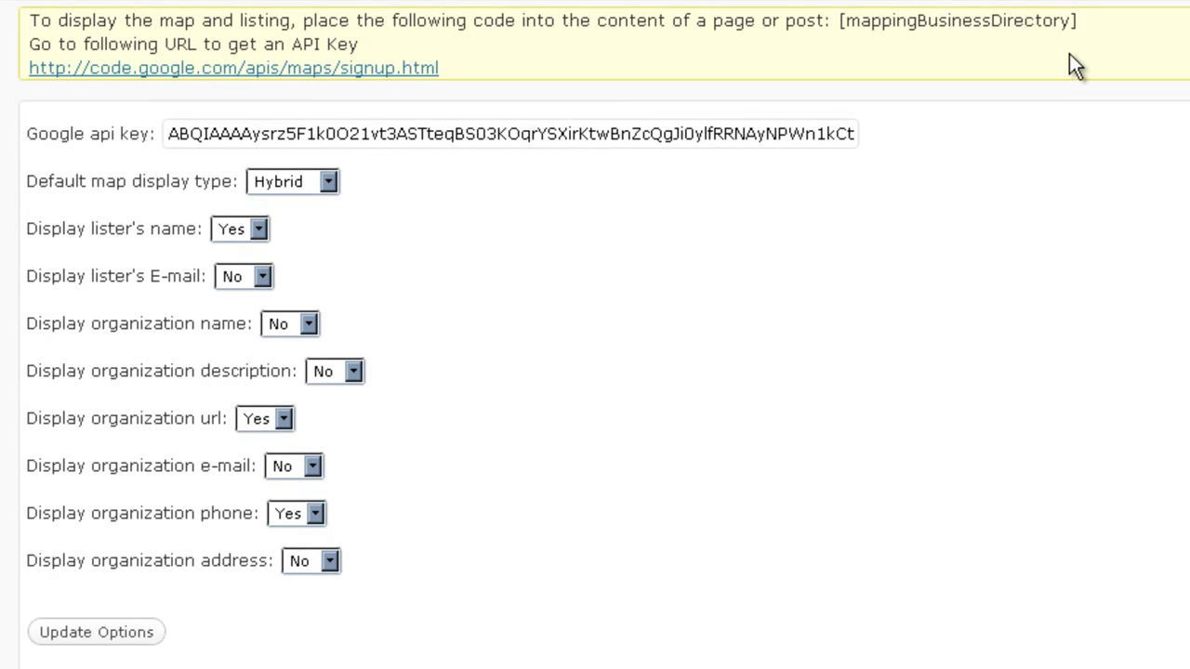
- Examine the [mappingBusinessDirectory] shortcode and the Default map display type setting in the map options, comparing them with the Local Resources page
{"action": "left_click_drag", "start_coordinate": [1075, 21], "coordinate": [835, 21]}
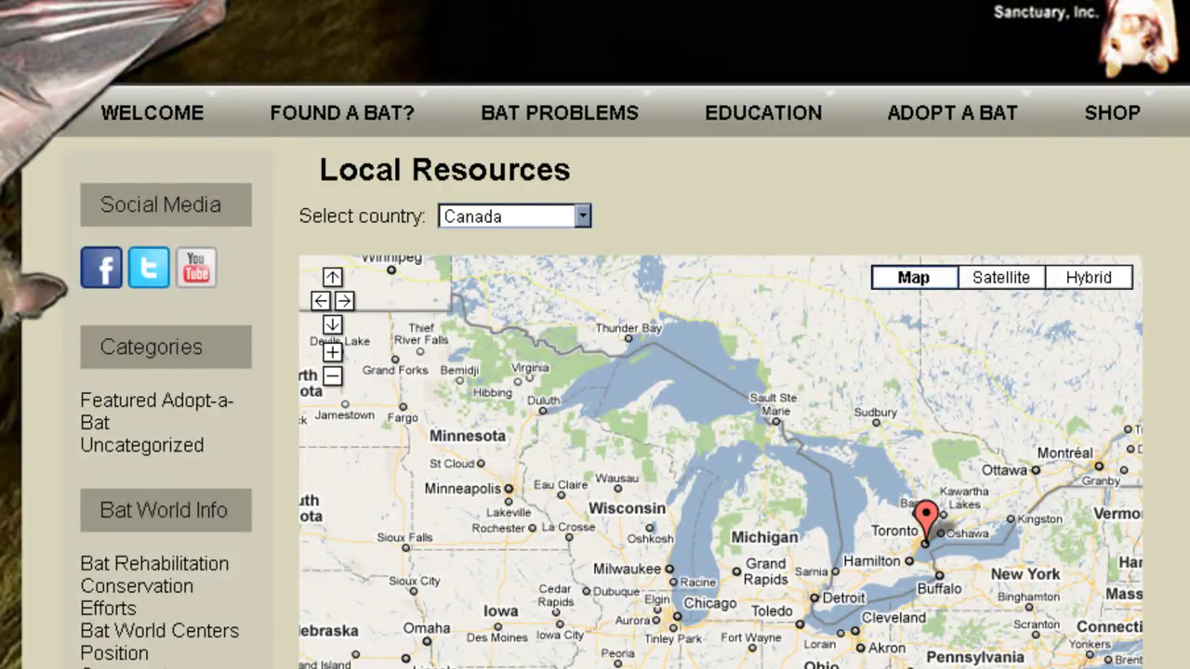
{"action": "scroll", "coordinate": [1086, 274], "scroll_direction": "down", "scroll_amount": 5}
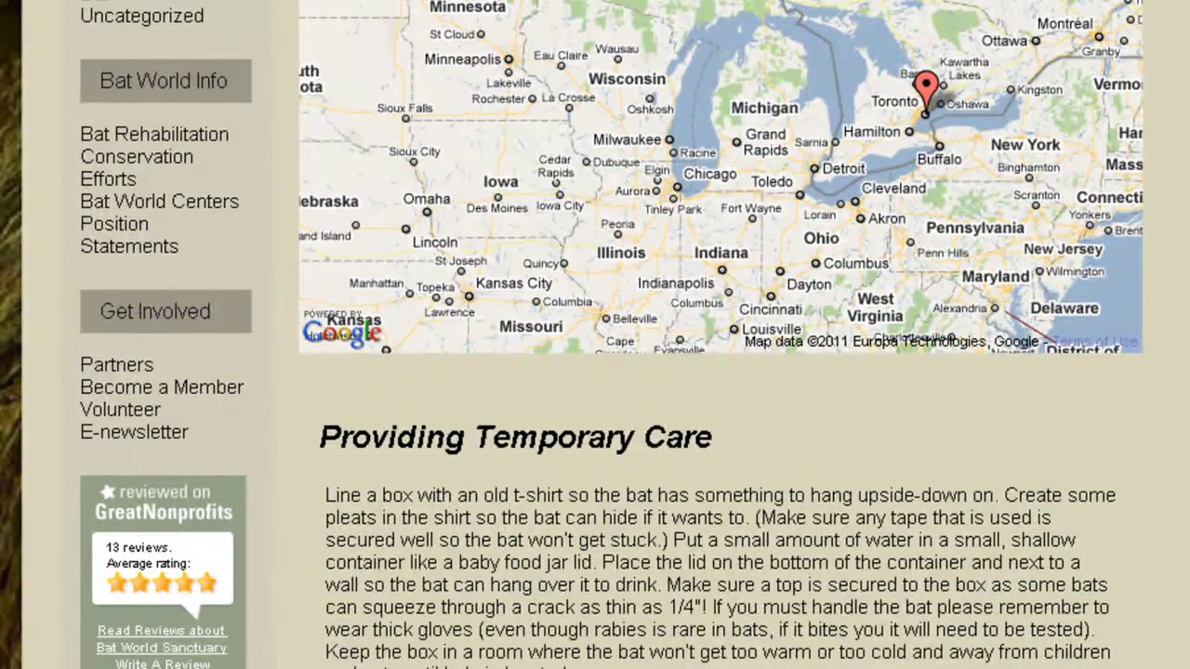
{"action": "scroll", "coordinate": [966, 278], "scroll_direction": "up", "scroll_amount": 5}
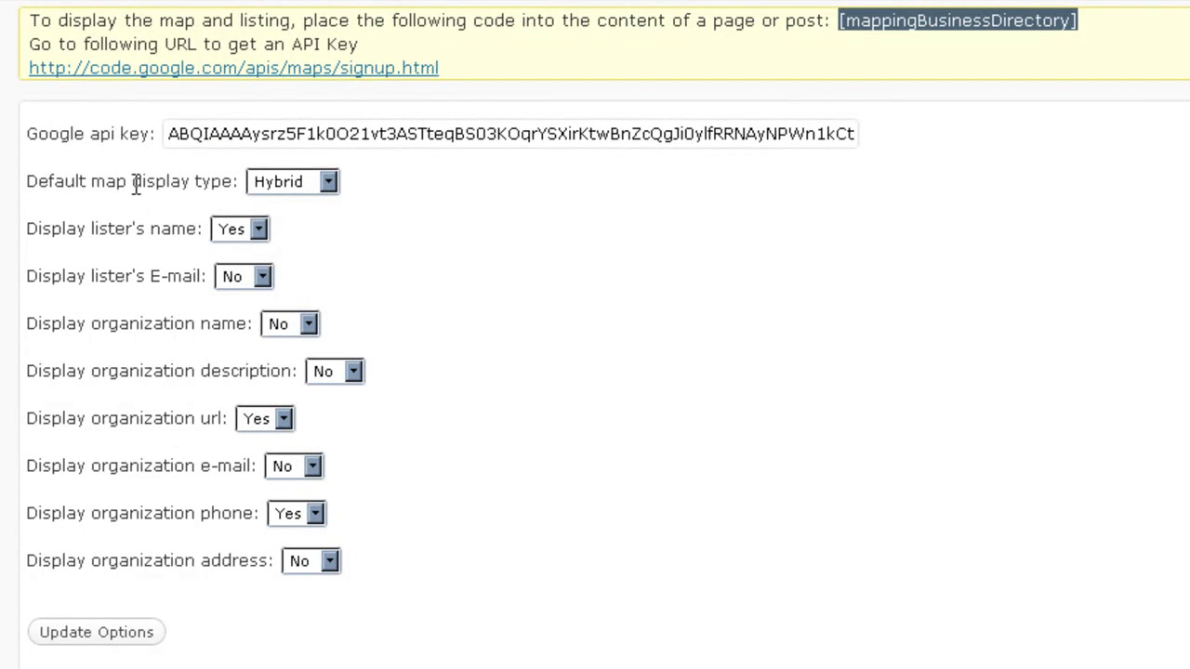
{"action": "left_click", "coordinate": [280, 182]}
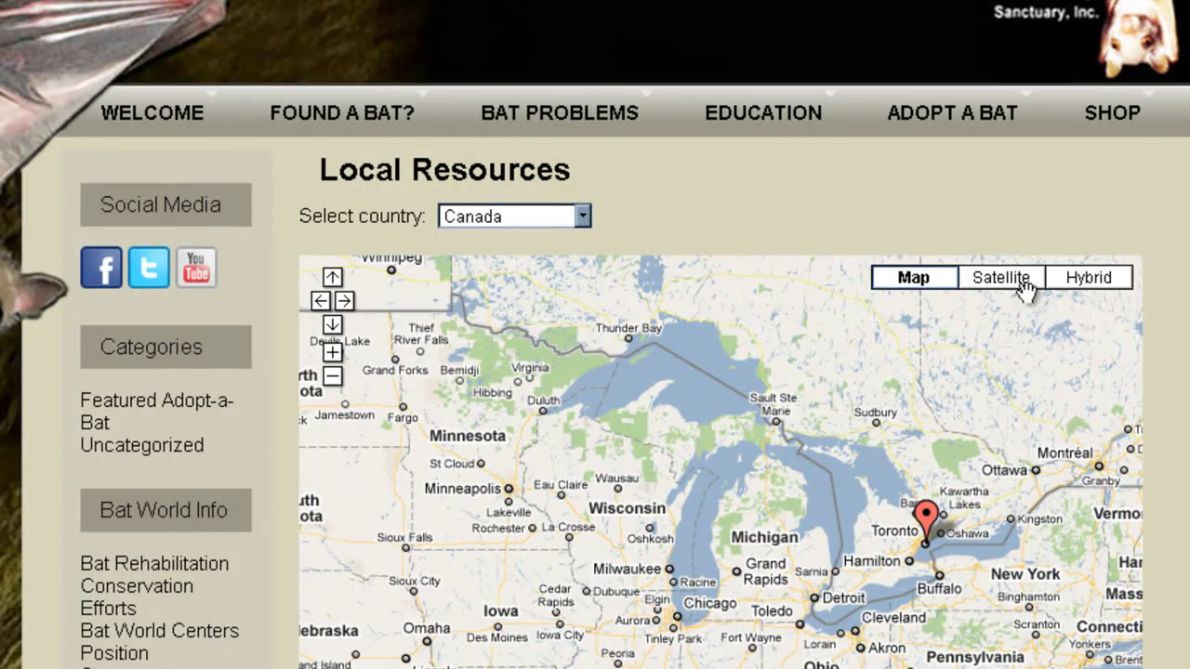
- Switch the Canada map on the Local Resources page to the Satellite display type, followed by Hybrid
{"action": "left_click", "coordinate": [1026, 288]}
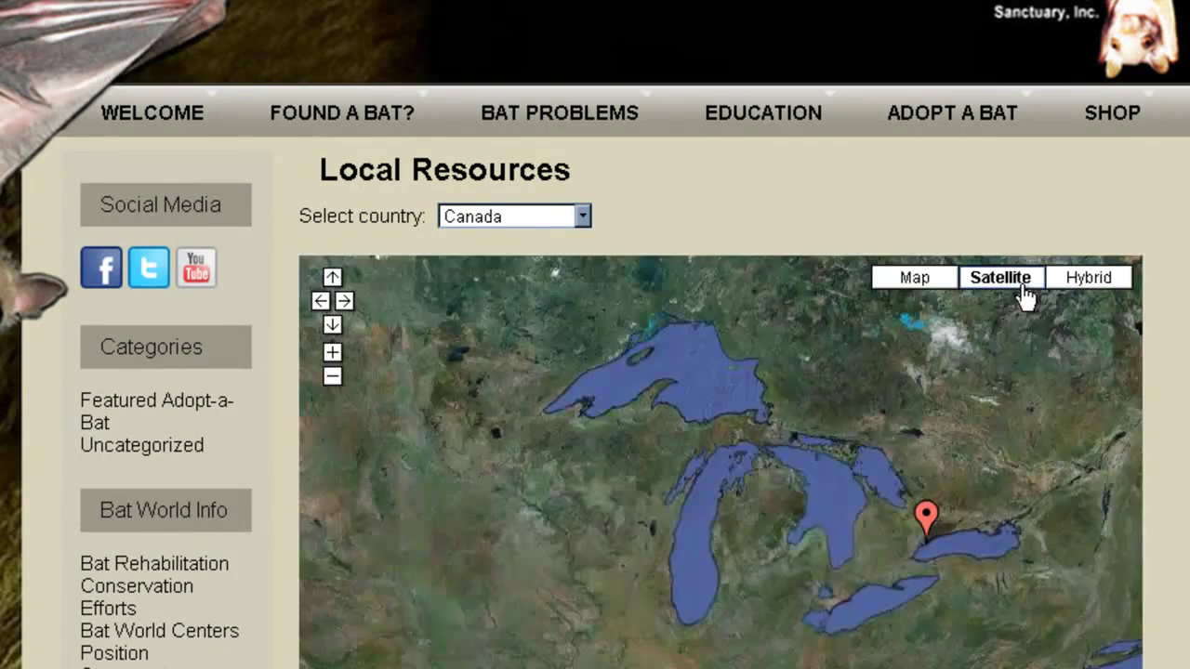
{"action": "left_click", "coordinate": [1110, 285]}
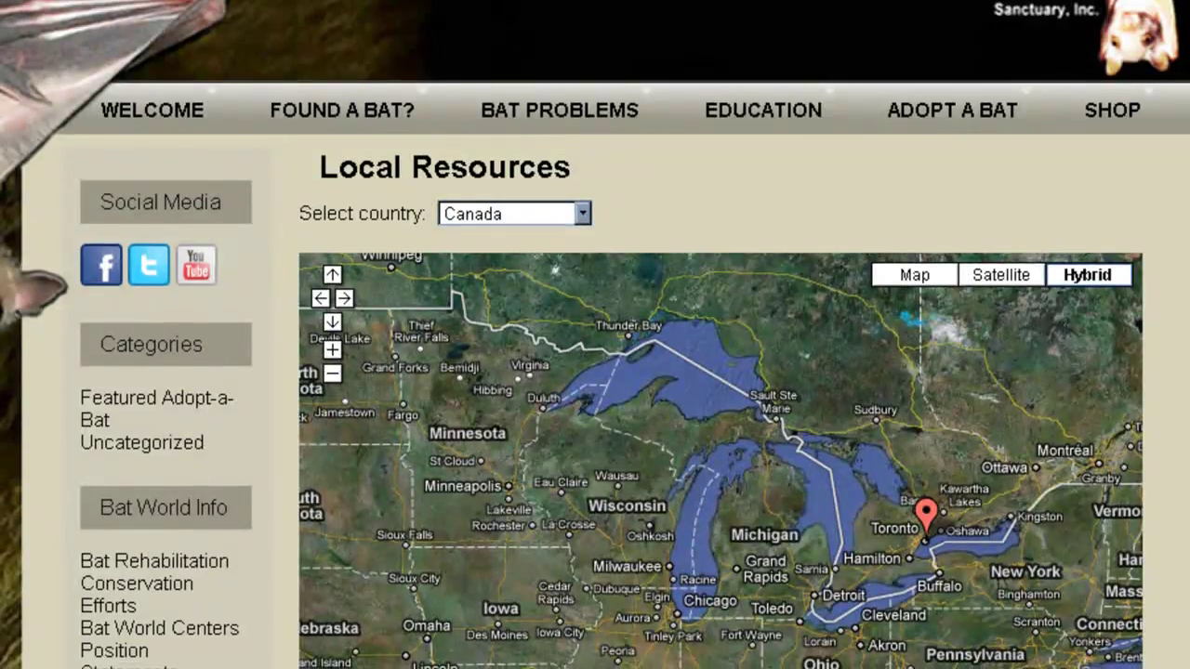
- In the map options, set Display organization name to Yes, Display organization description to No and Display organization url to Yes
{"action": "scroll", "coordinate": [594, 372], "scroll_direction": "down", "scroll_amount": 6}
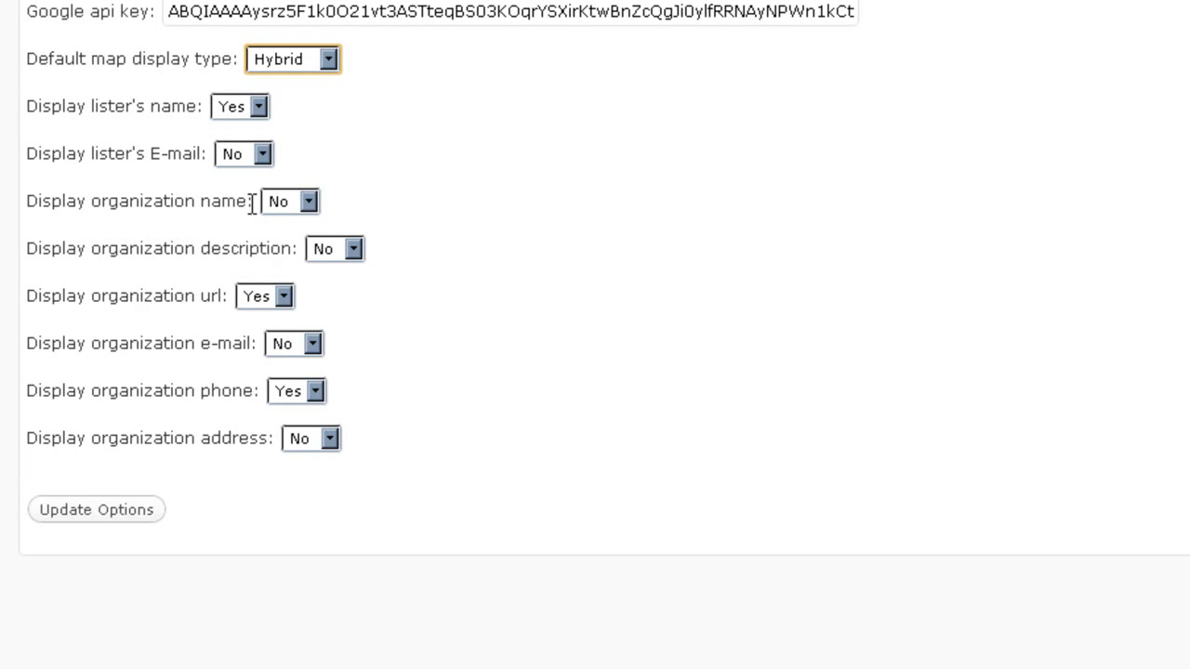
{"action": "left_click", "coordinate": [284, 202]}
{"action": "left_click", "coordinate": [274, 227]}
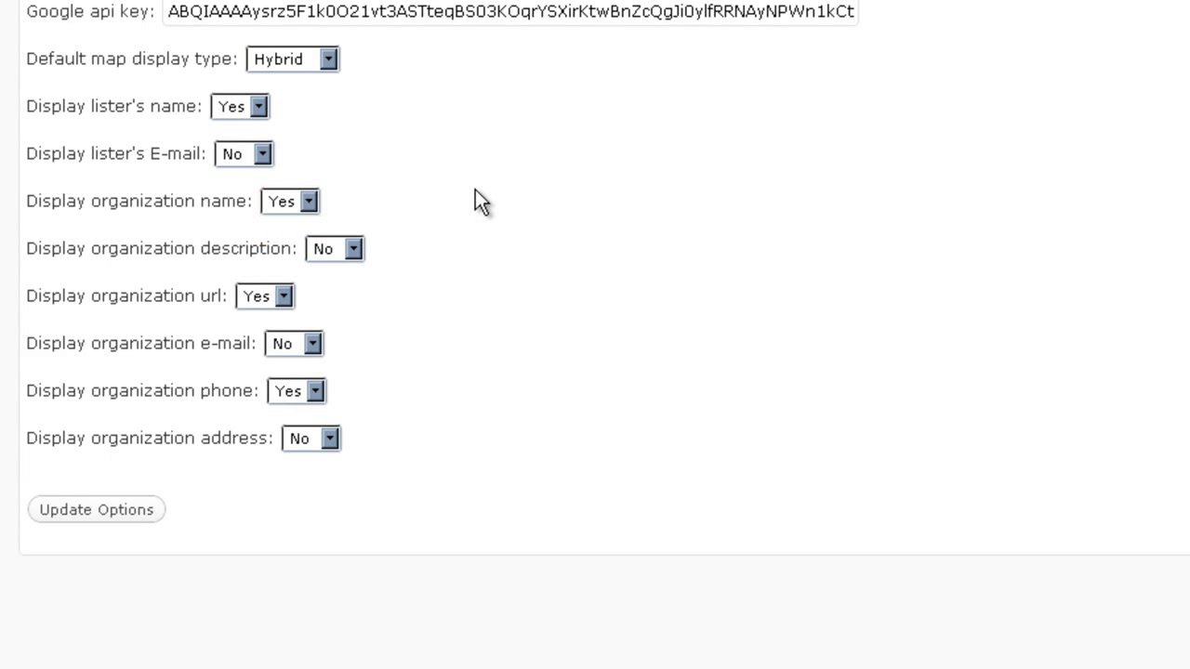
{"action": "left_click", "coordinate": [352, 251]}
{"action": "left_click", "coordinate": [348, 253]}
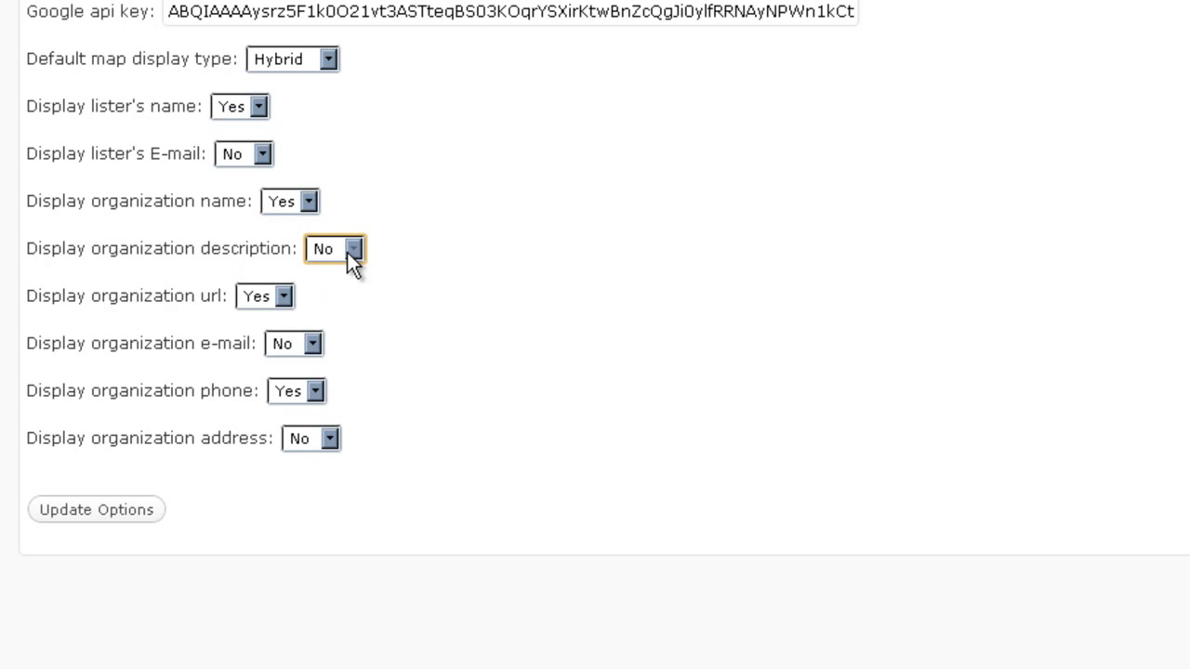
{"action": "left_click", "coordinate": [265, 296]}
{"action": "left_click", "coordinate": [254, 298]}
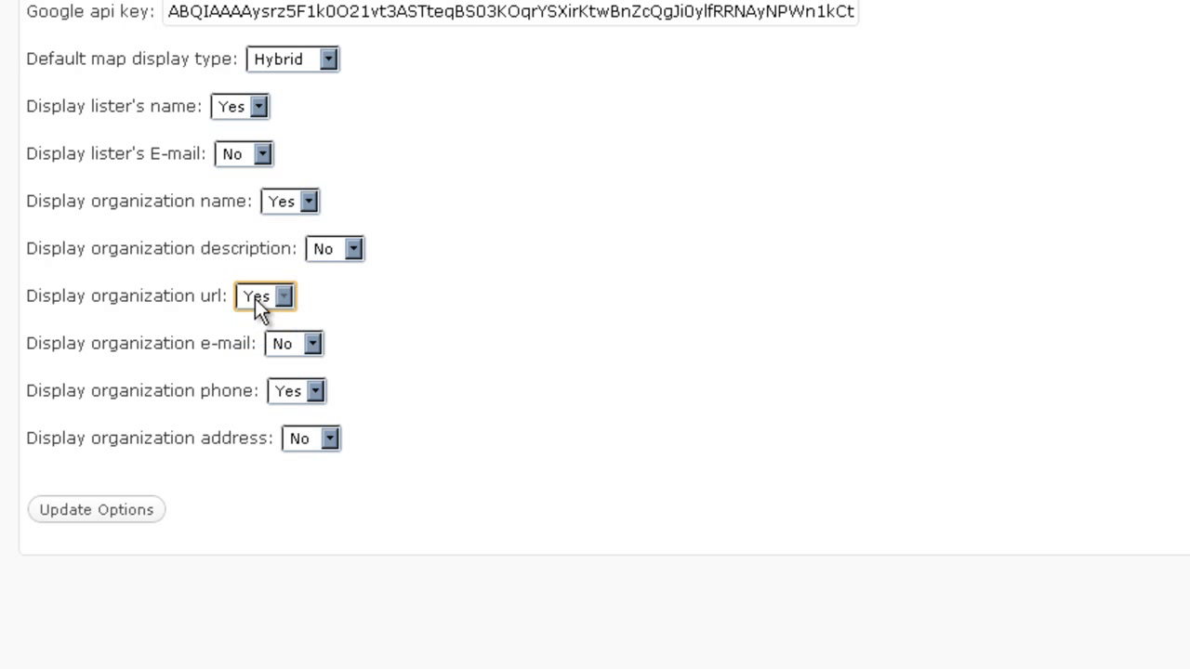
{"action": "left_click", "coordinate": [369, 327]}
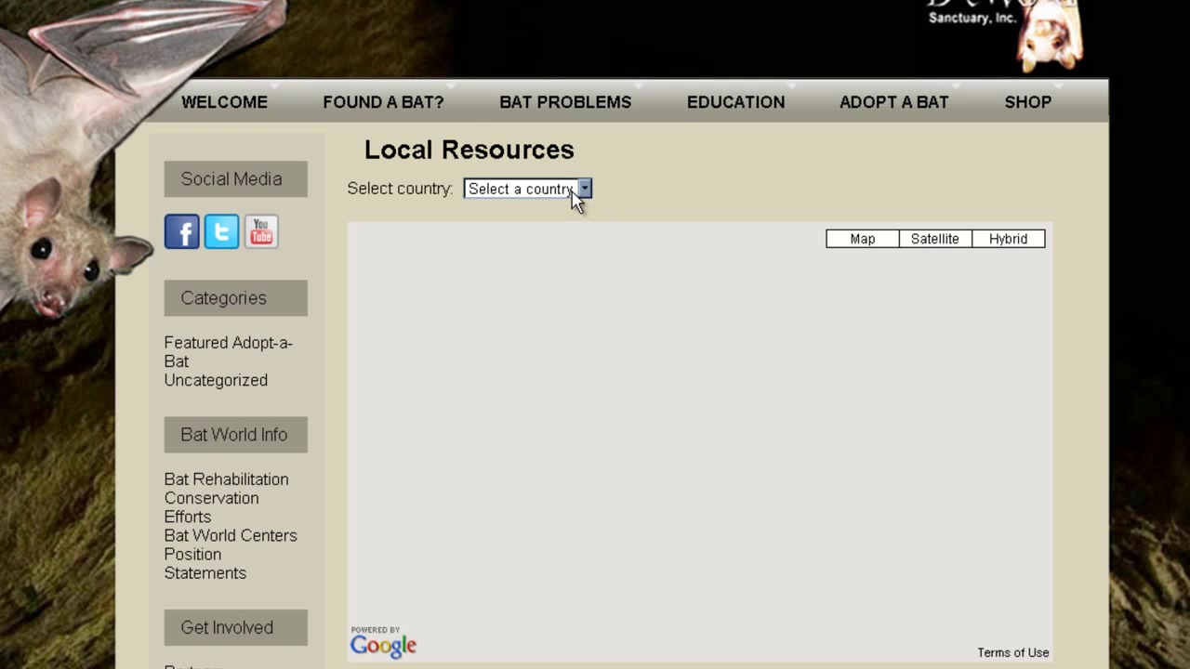
- Select Canada as the country on the Local Resources page, view the Toronto Humane Society marker's resource information and close it
{"action": "left_click", "coordinate": [567, 192]}
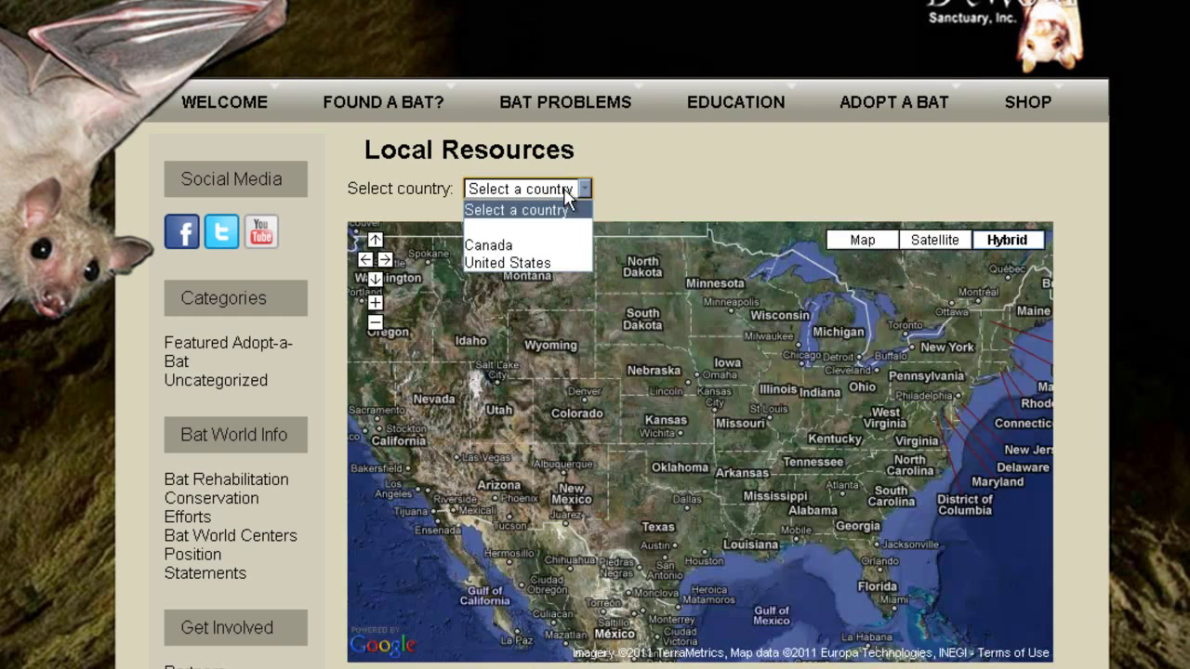
{"action": "left_click", "coordinate": [531, 245]}
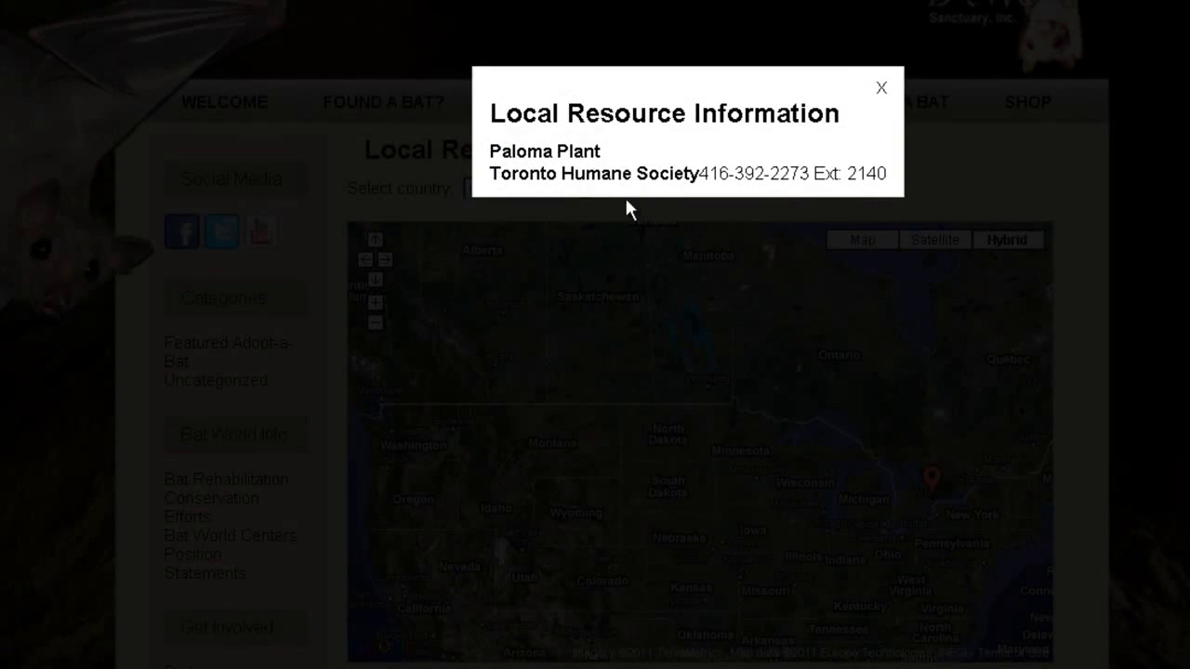
{"action": "left_click", "coordinate": [882, 93]}
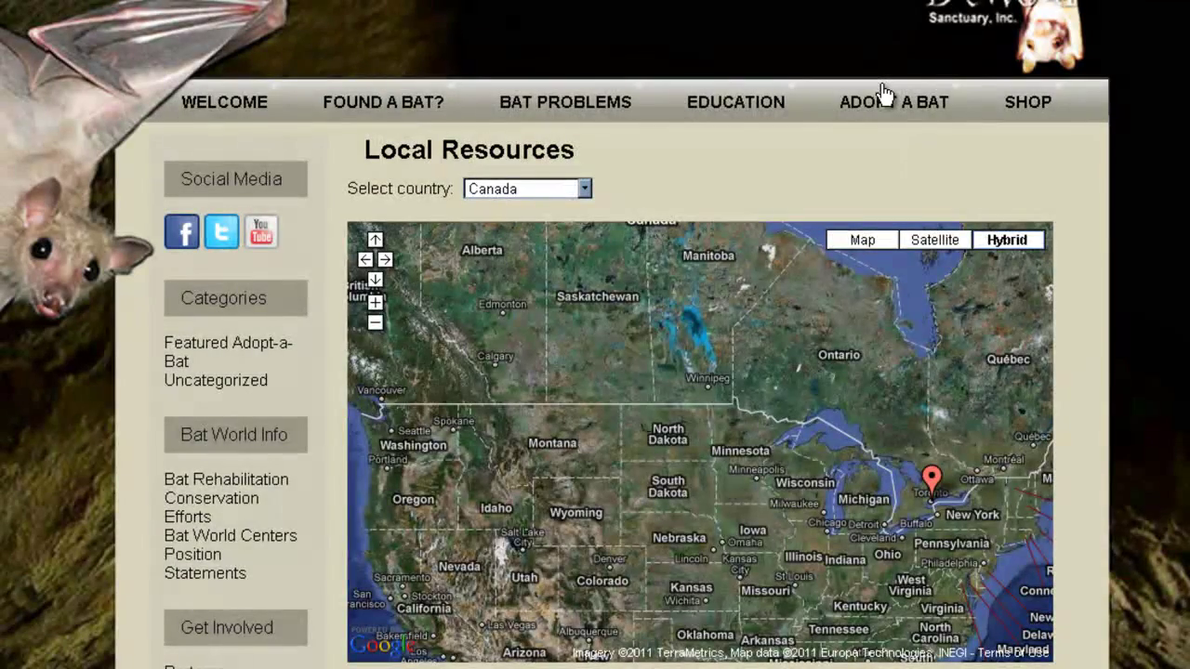
{"action": "mouse_move", "coordinate": [879, 90]}
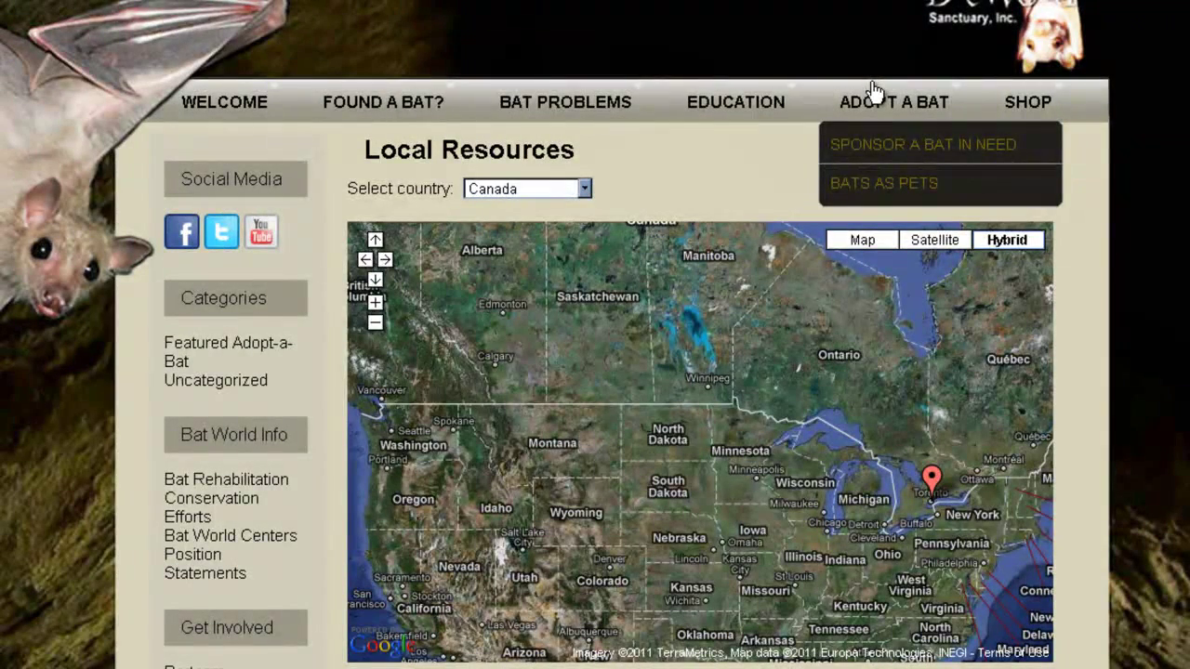